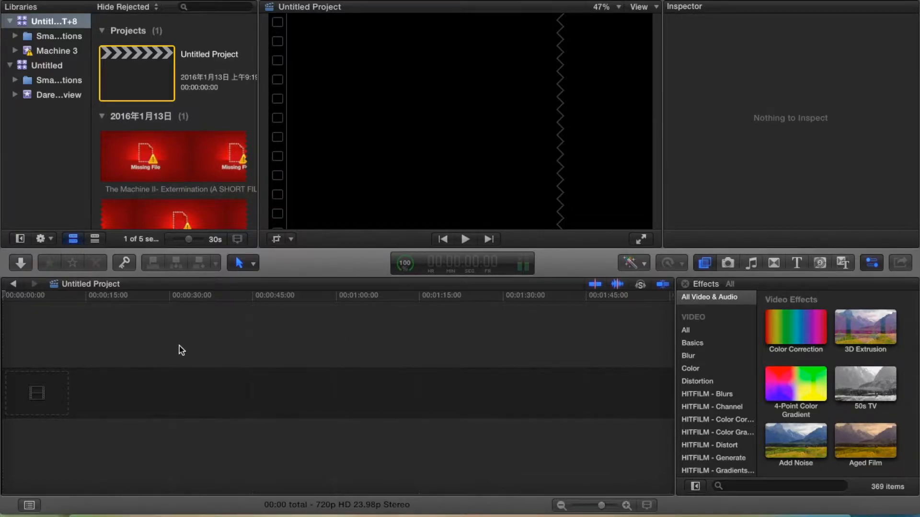
Create a new event named Episode 4 in the Untitled library
right_click(65, 159)
left_click(77, 168)
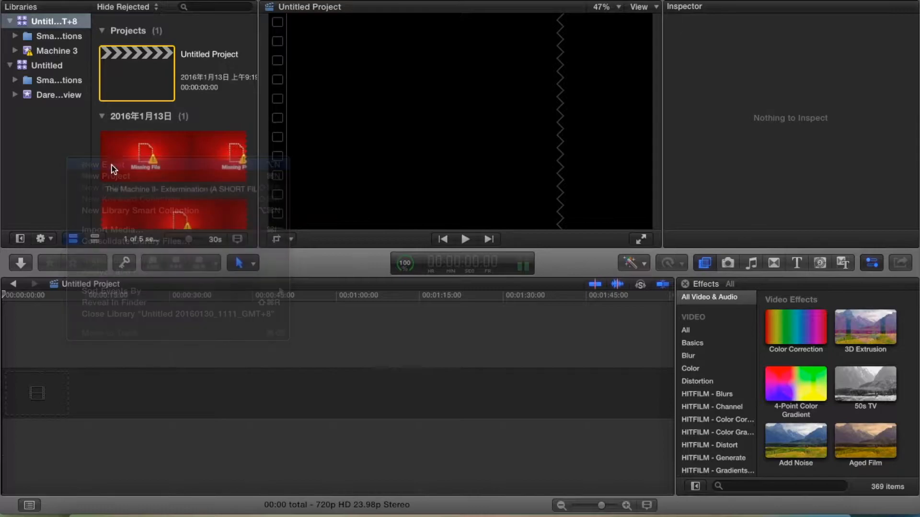
type("Epis")
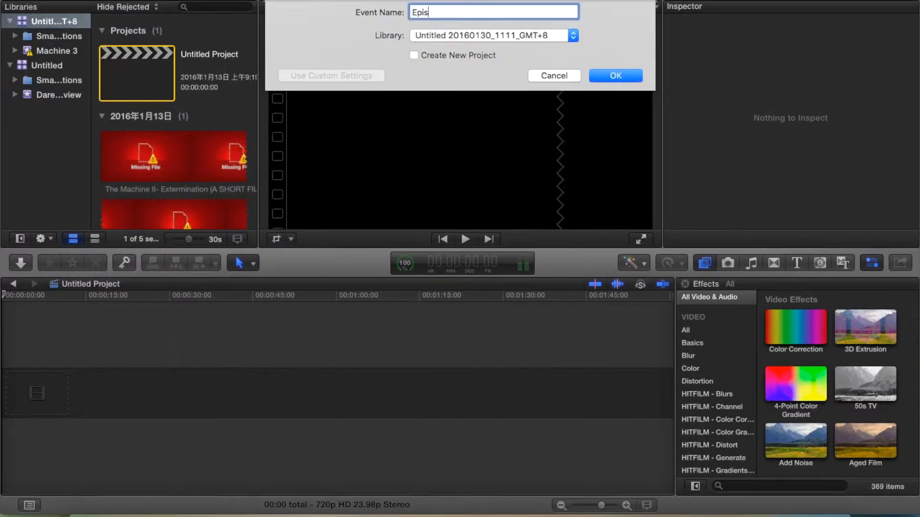
type("ode 4")
left_click(496, 33)
left_click(430, 27)
left_click(597, 76)
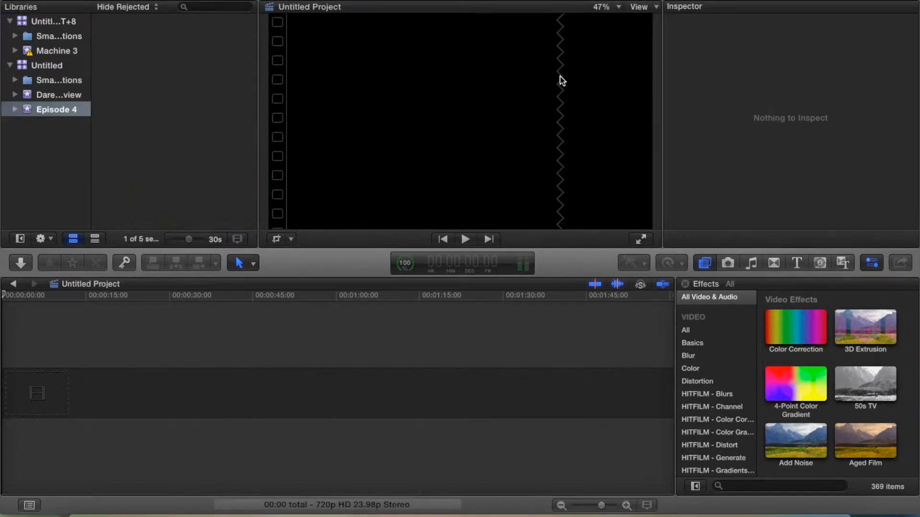
Create a new project named Episode 4 in the Episode 4 event
right_click(79, 158)
left_click(98, 173)
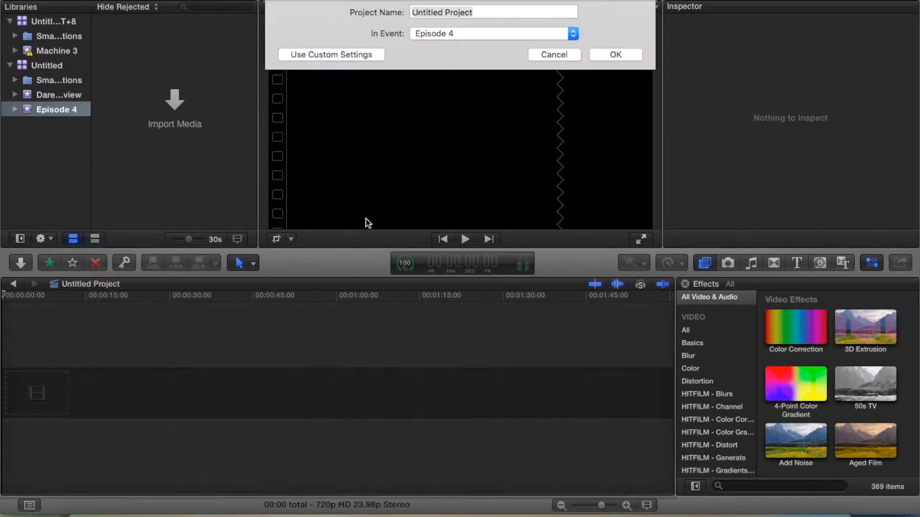
type("Episode 4")
key("Return")
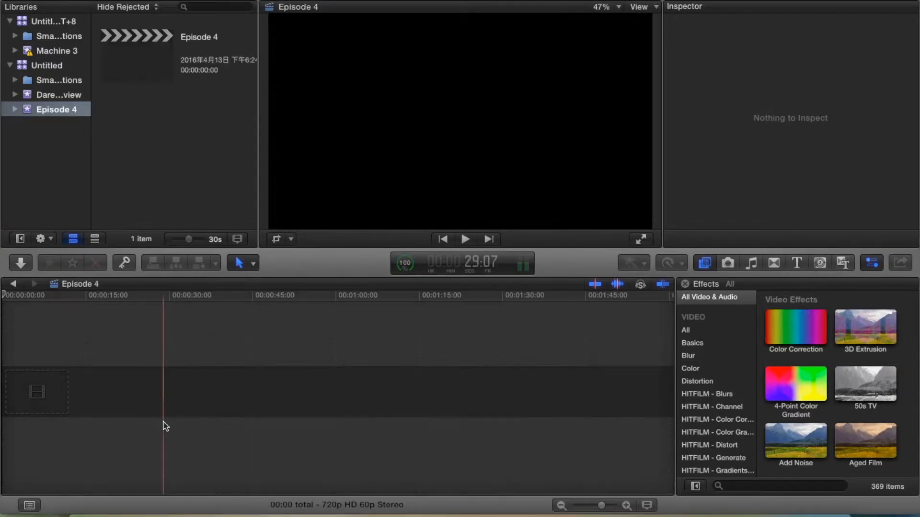
Find the MV7- MATRIX V JAMES BOND clip in the Untitled library and add it to the start of the Episode 4 timeline
left_click(59, 81)
left_click(64, 93)
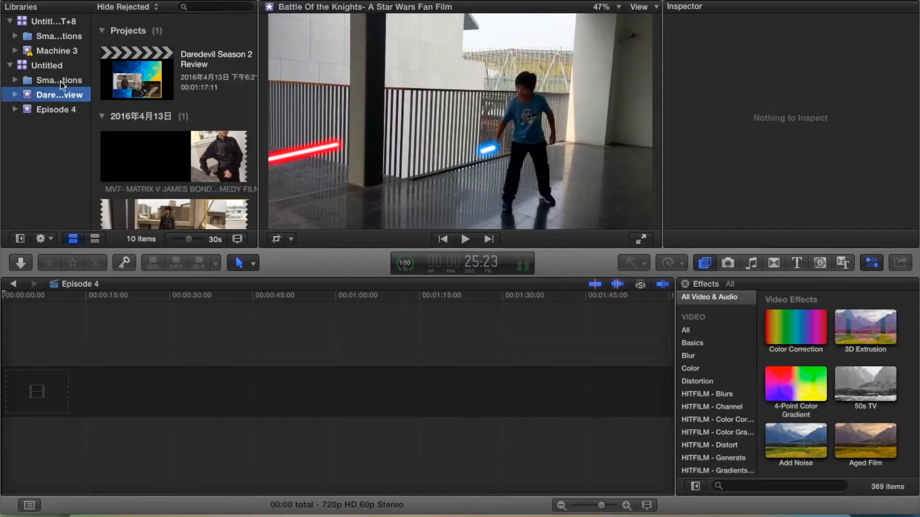
left_click(60, 82)
scroll(216, 147, "down", 3)
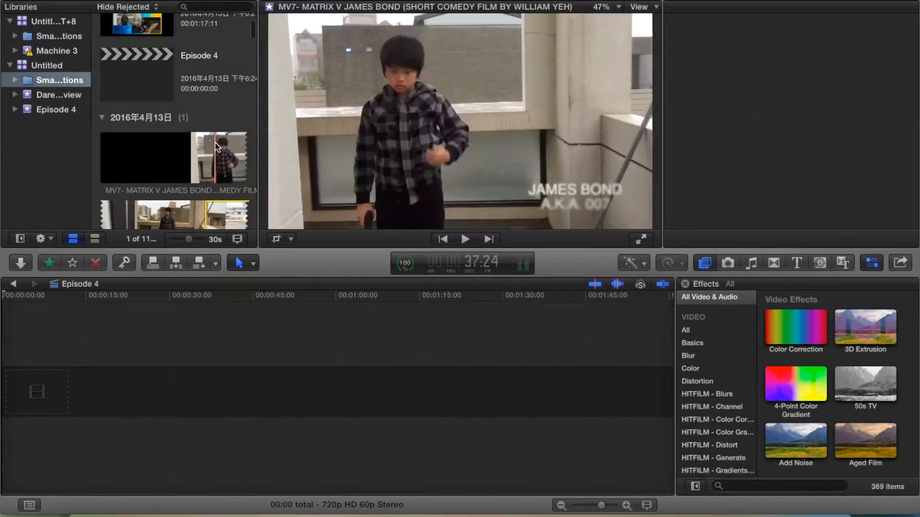
left_click(217, 146)
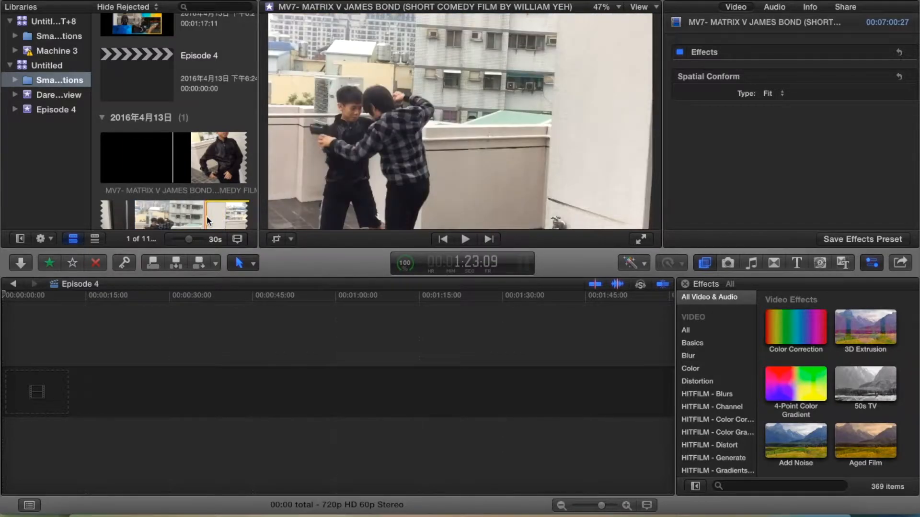
left_click(224, 294)
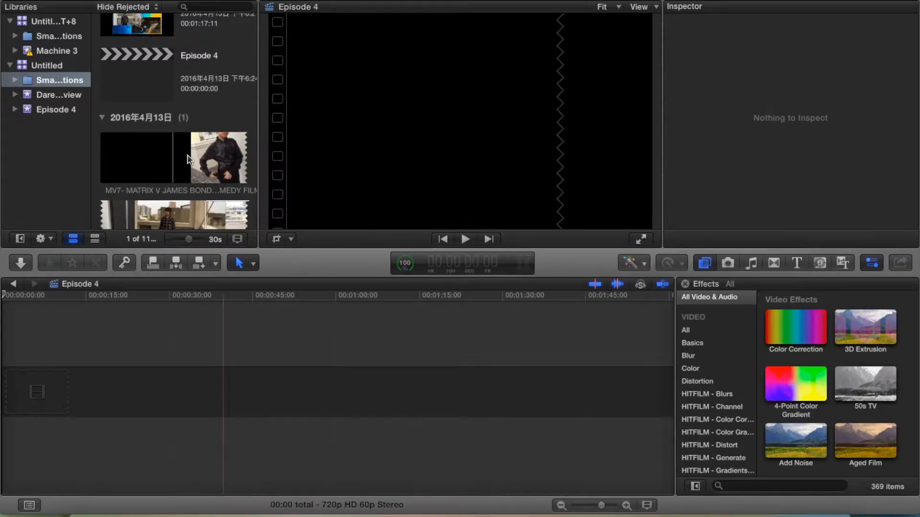
left_click(194, 172)
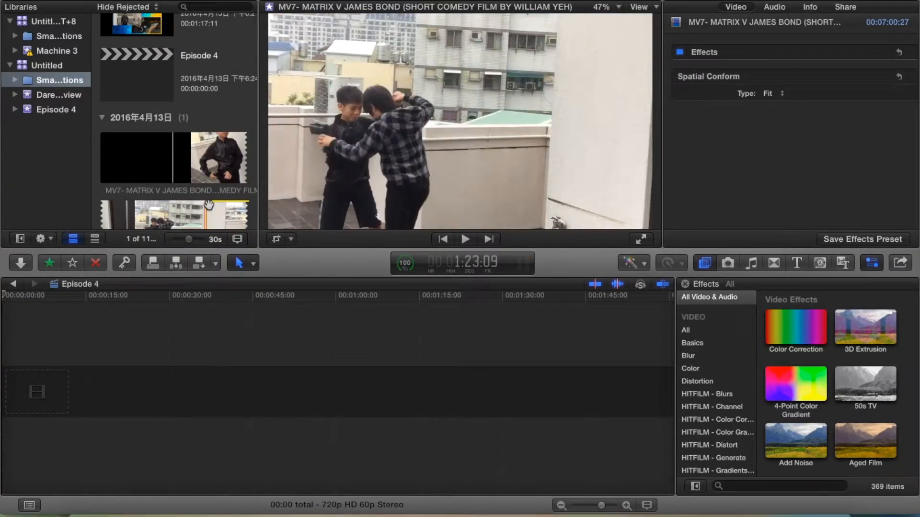
left_click_drag(204, 207, 67, 381)
Open the Episode 4 project and play back the clip from several points along the timeline
left_click(52, 113)
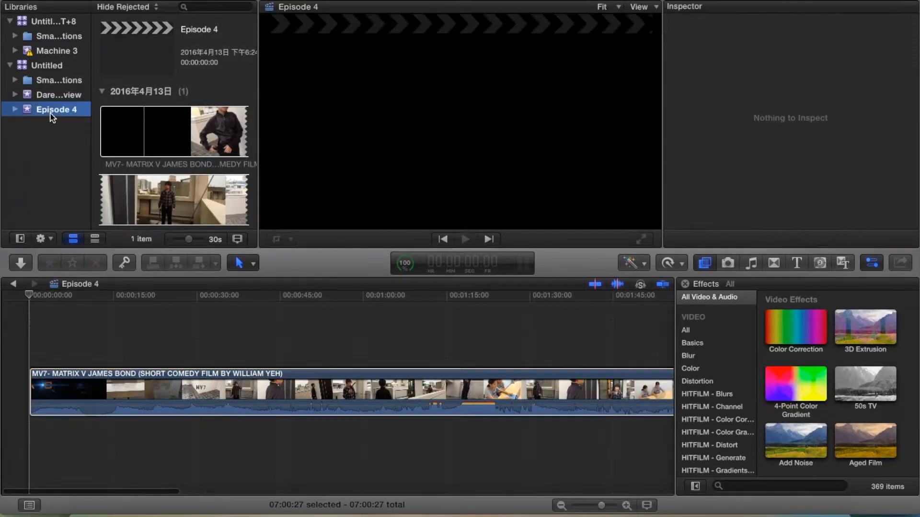
double_click(143, 74)
key("space")
left_click(340, 333)
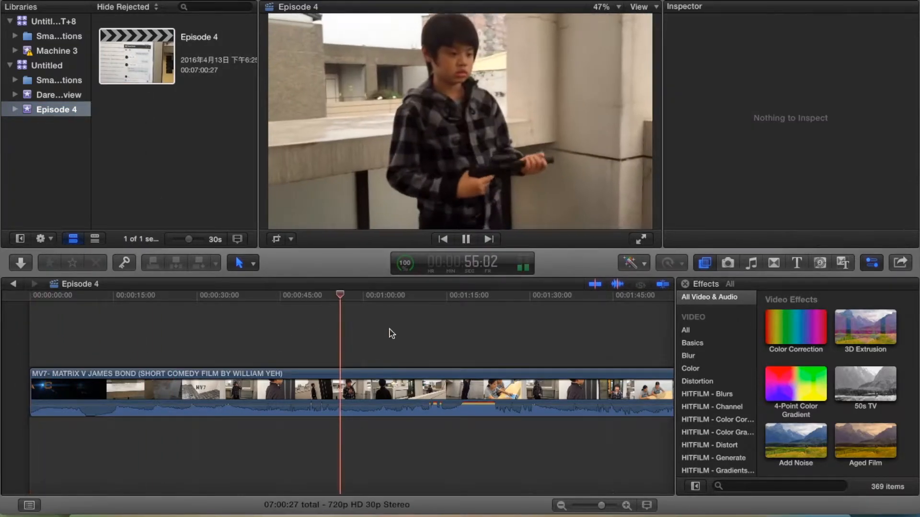
left_click(541, 339)
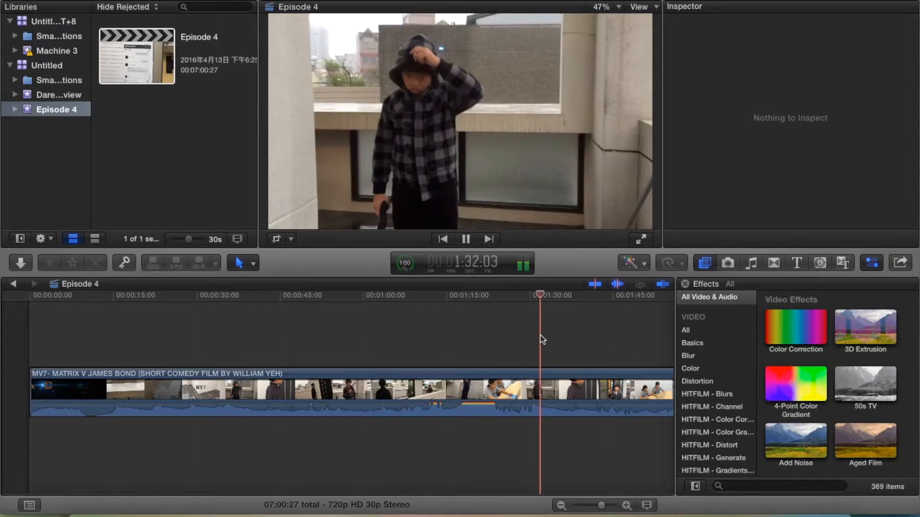
left_click(603, 346)
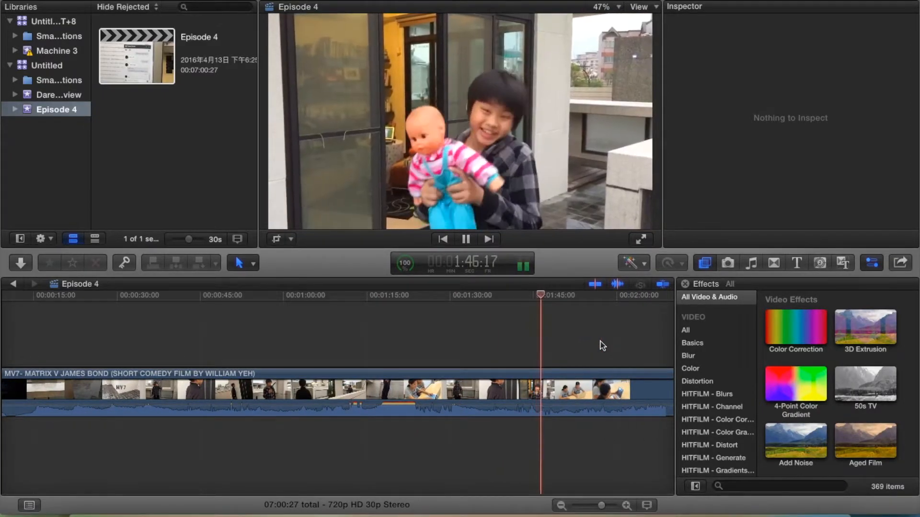
key("space")
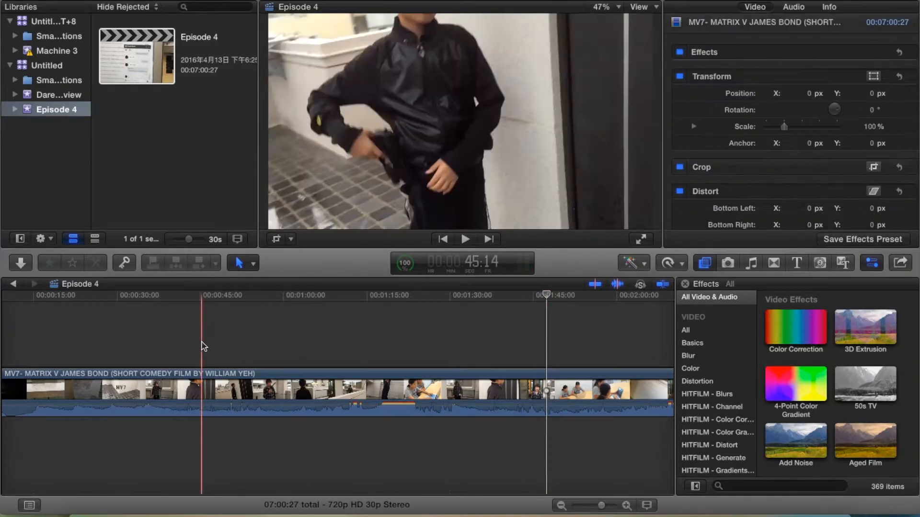
Select the MV7 clip and park the playhead at 2:22:01, on the shot of two girls at the laptop
scroll(204, 346, "left", 3)
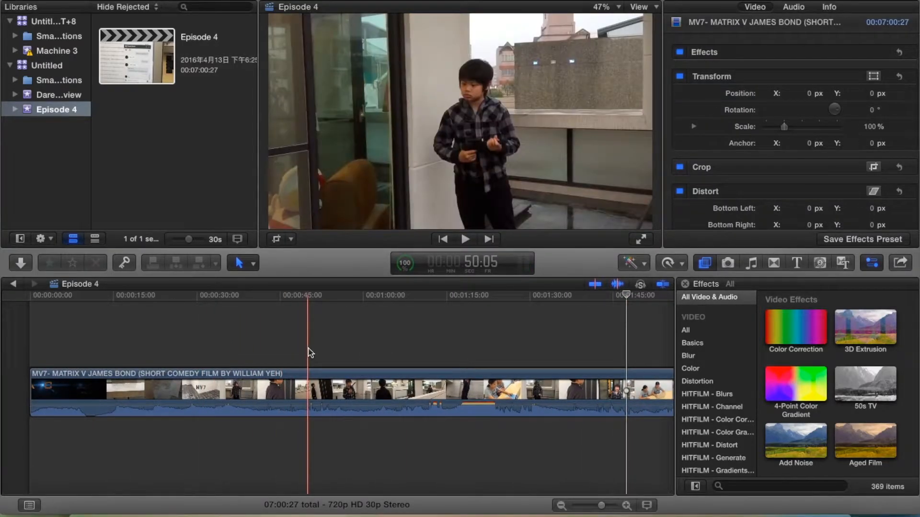
scroll(515, 365, "right", 7)
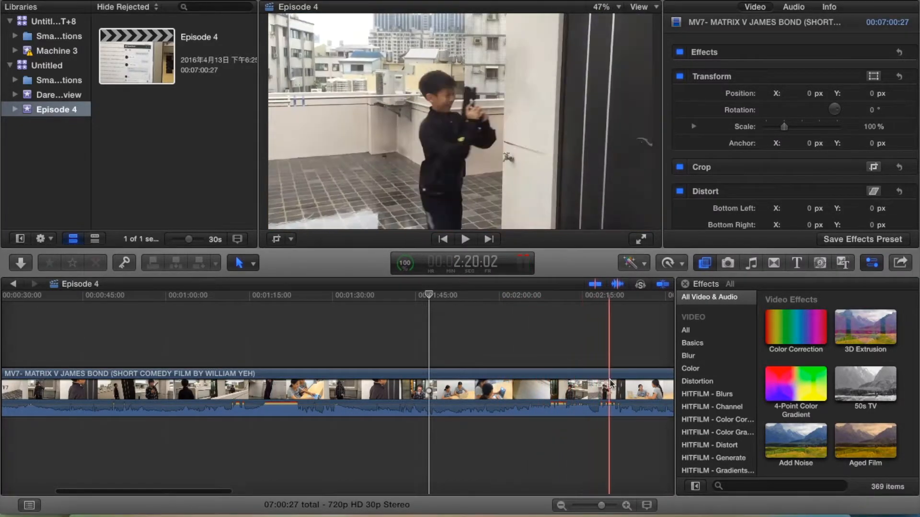
scroll(604, 382, "right", 1)
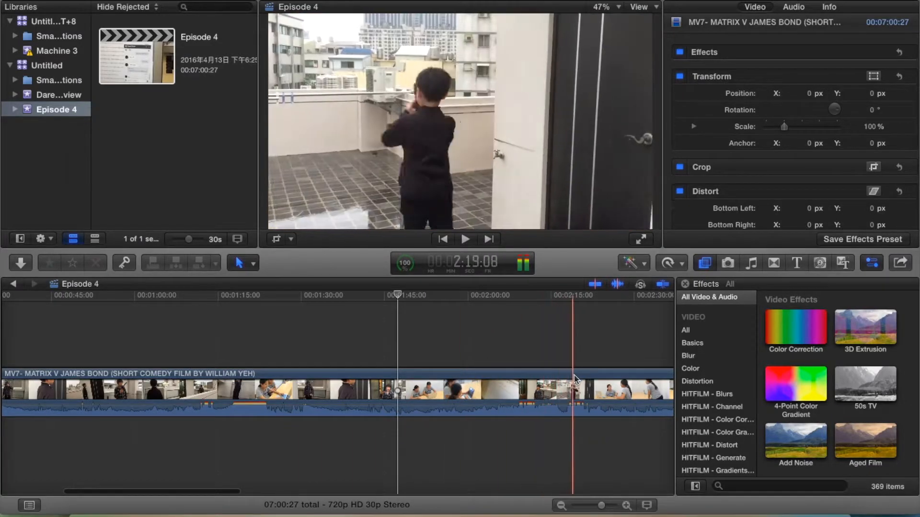
left_click(592, 388)
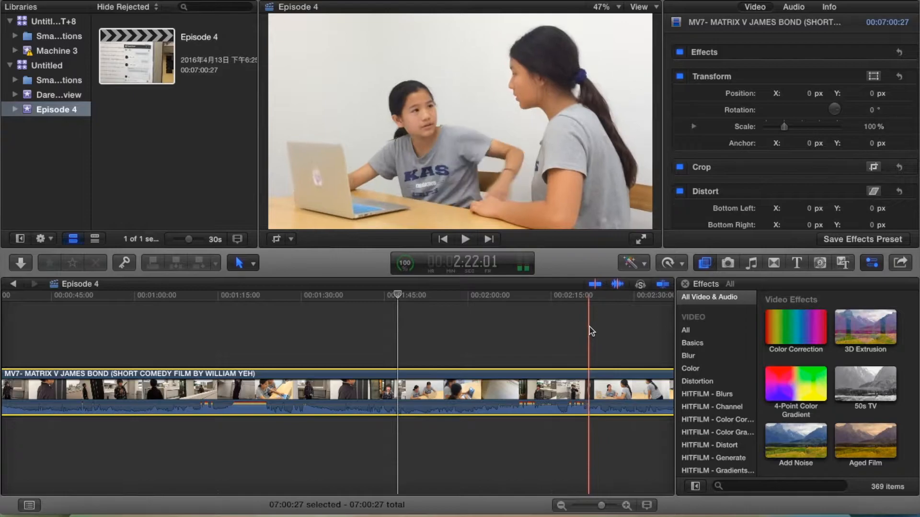
left_click(590, 327)
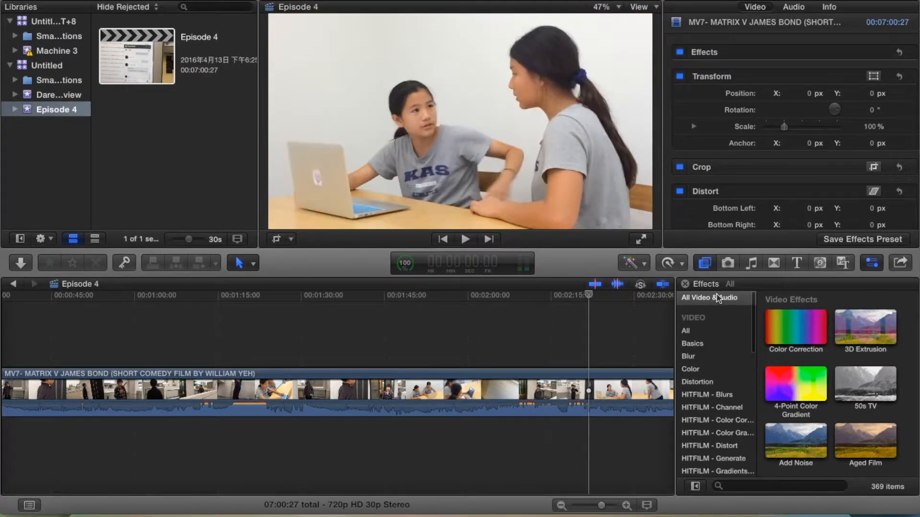
Apply the Color Correction effect to the MV7 clip and open its Color Board
left_click(718, 298)
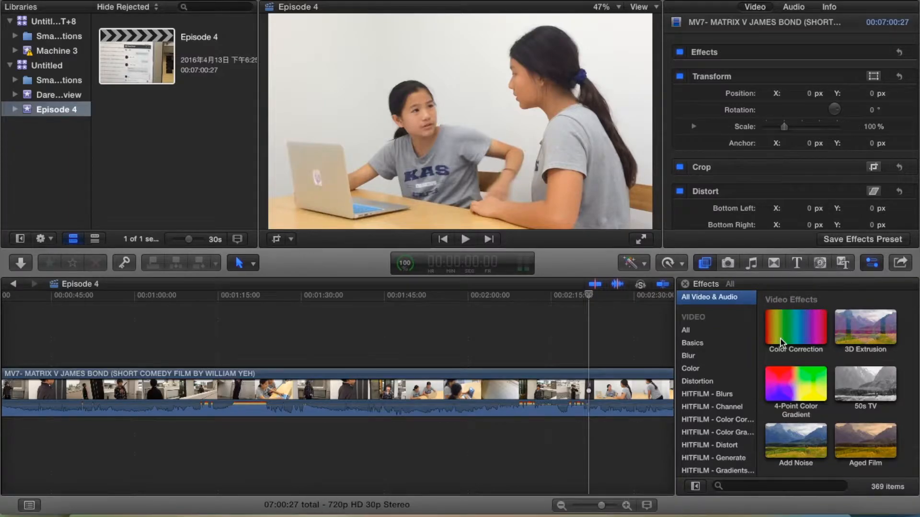
left_click_drag(781, 342, 547, 391)
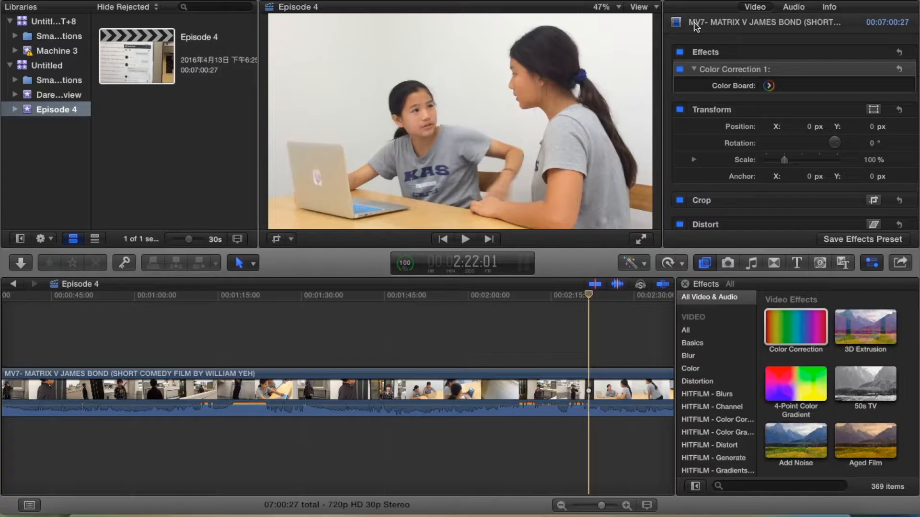
left_click(768, 86)
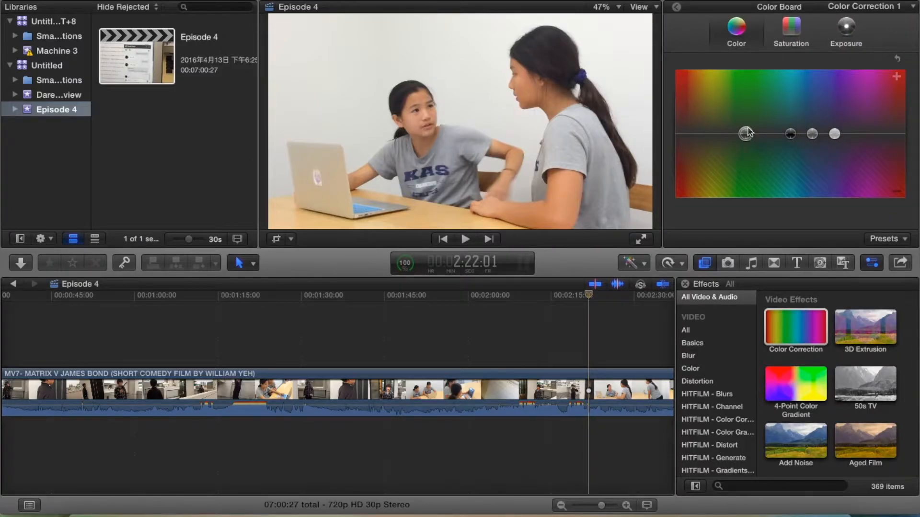
Tint the clip's global color to about 79° at 8% and its shadows to 132° at -8%
left_click_drag(748, 130, 729, 130)
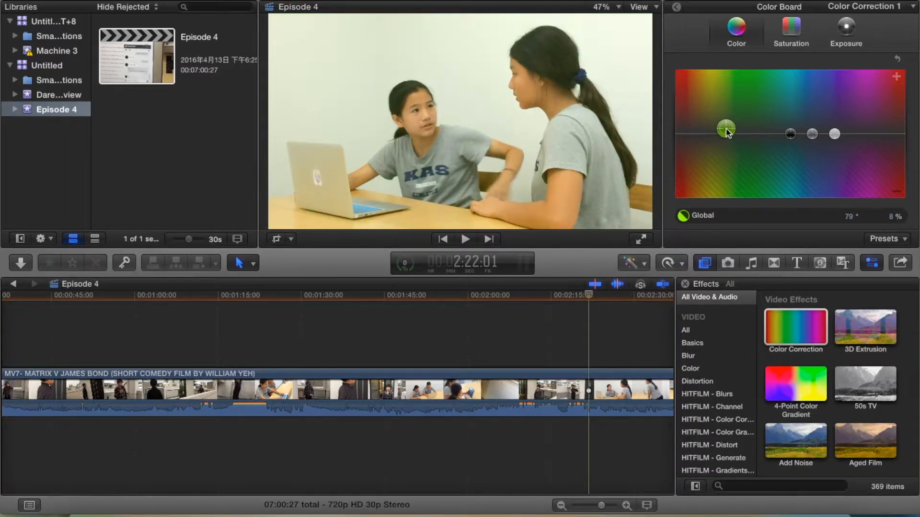
left_click(791, 135)
left_click_drag(793, 136, 762, 126)
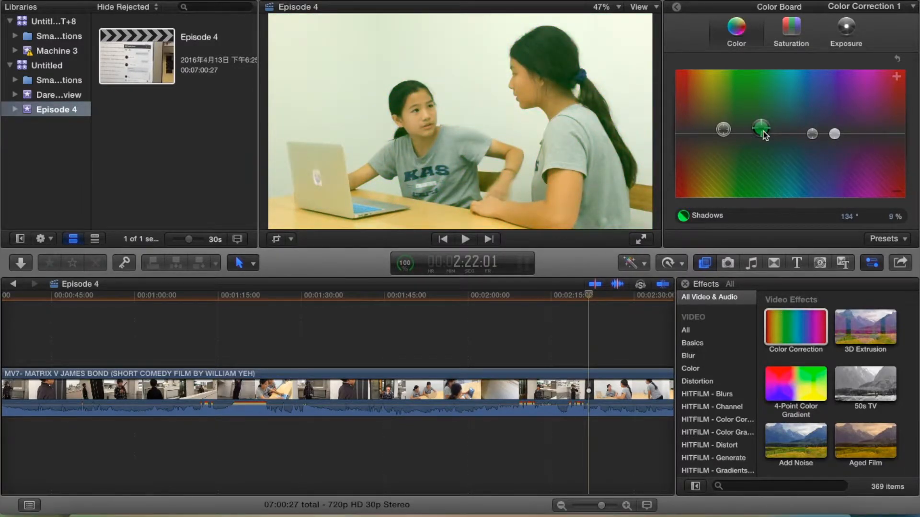
left_click_drag(765, 136, 763, 142)
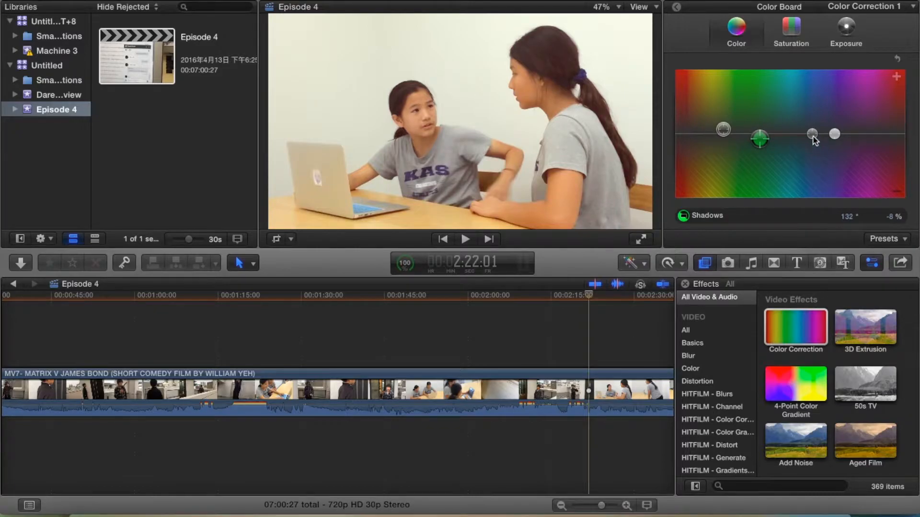
Set the midtones color to about 202° at 10% and the highlights color to 279° at 5%
left_click(813, 136)
left_click_drag(813, 137, 805, 132)
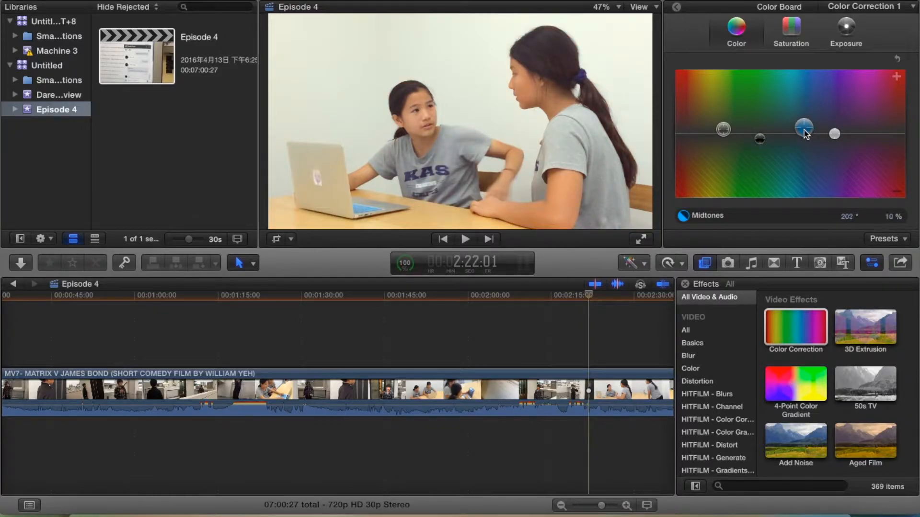
left_click(835, 136)
left_click_drag(844, 136, 854, 133)
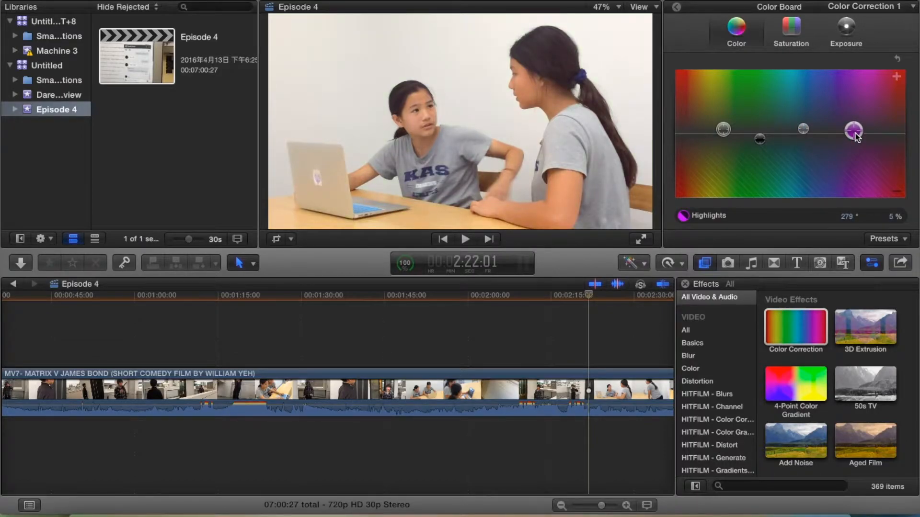
Try the shadows saturation at 100% and -100%, and settle it at 31%
left_click(790, 41)
left_click_drag(737, 134, 742, 7)
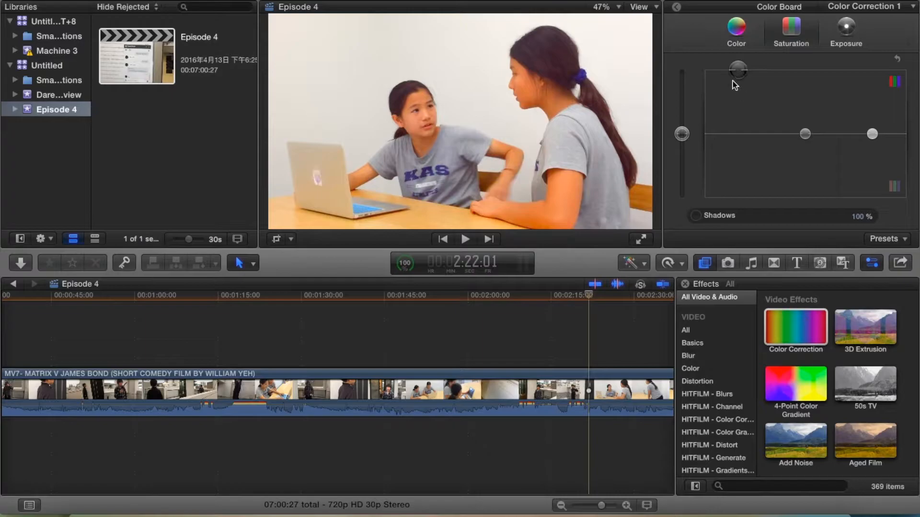
left_click_drag(737, 119, 741, 213)
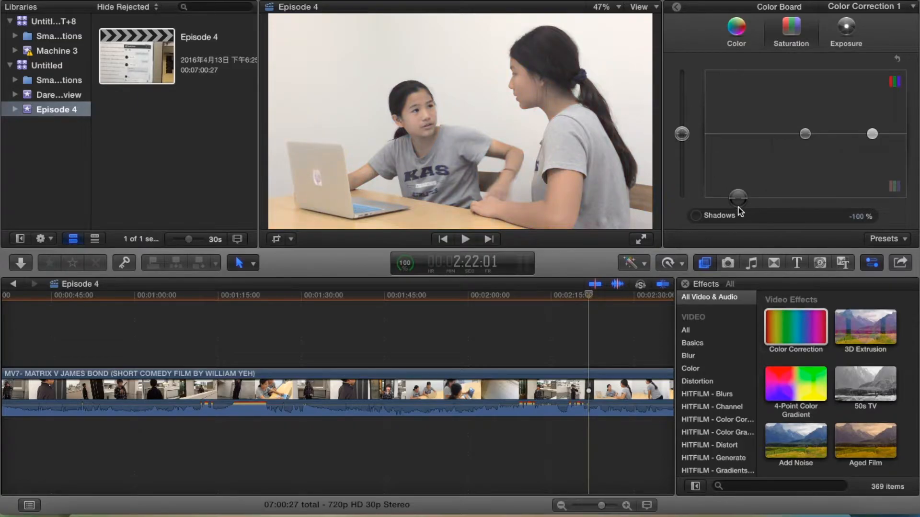
left_click_drag(752, 45, 725, 118)
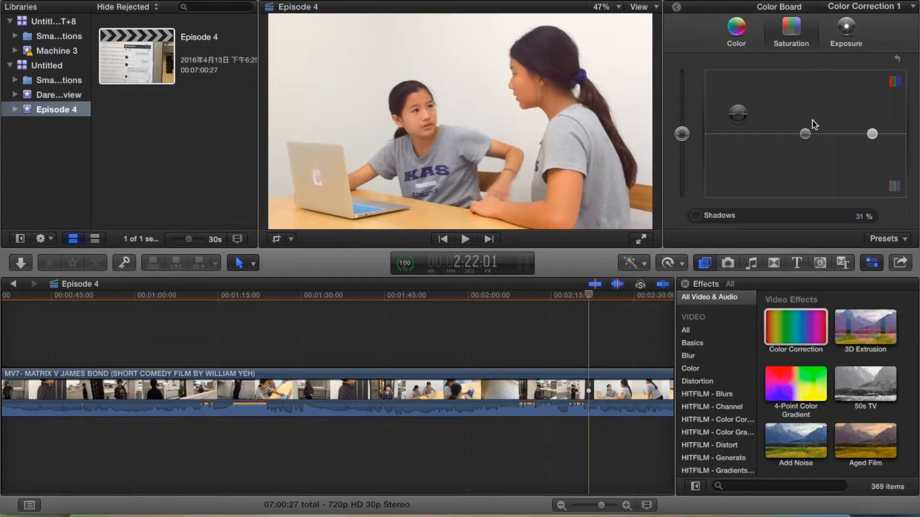
Set the midtones saturation to -27% and the highlights saturation to 29%
left_click(805, 135)
left_click_drag(807, 136, 807, 154)
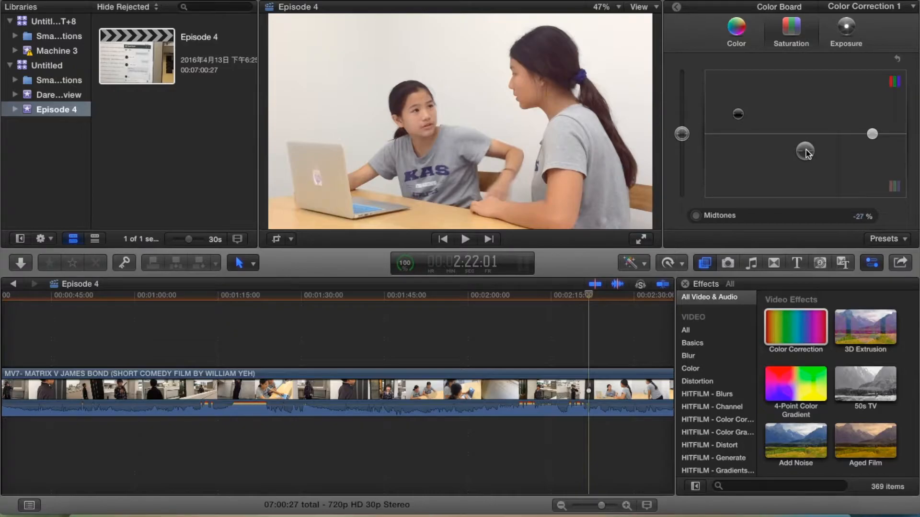
left_click_drag(871, 141, 871, 121)
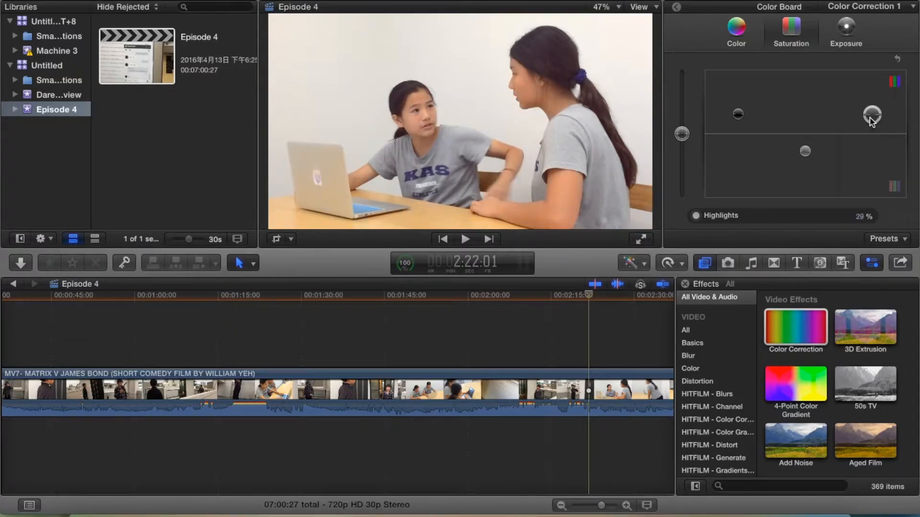
Lower the shadows exposure slightly and raise the midtones exposure to 12%
left_click(845, 32)
mouse_move(745, 132)
left_mouse_down()
mouse_move(750, 126)
mouse_move(751, 141)
left_mouse_up()
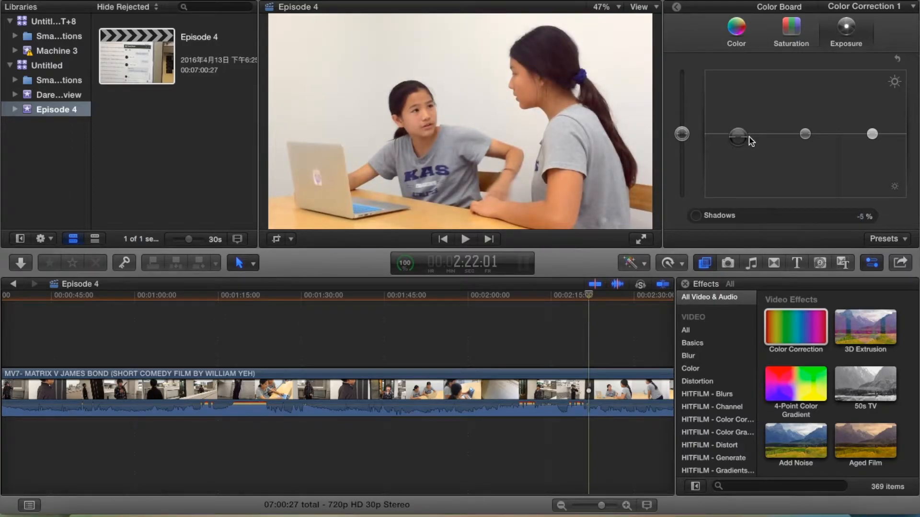
left_click_drag(741, 140, 742, 139)
left_click_drag(806, 137, 803, 132)
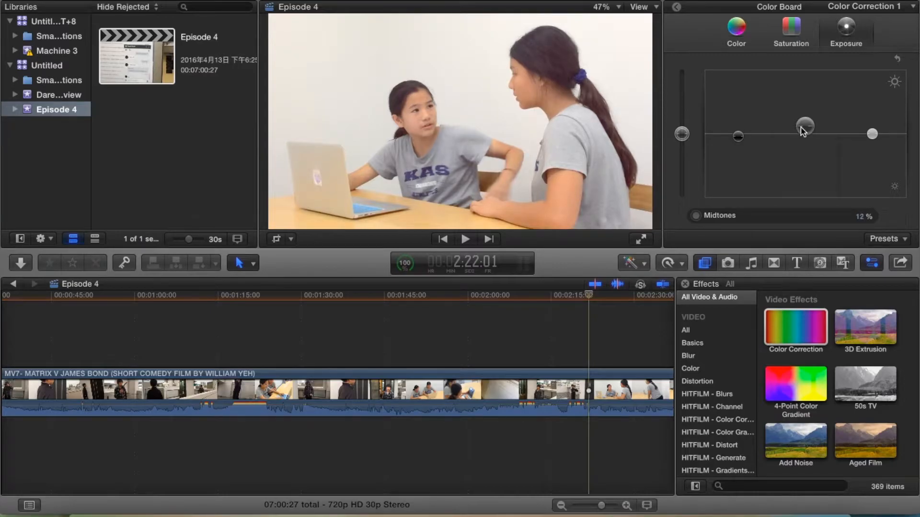
Set the highlights exposure to -2% and play back the graded clip from about 2:00 and again from about 2:22
left_click(873, 134)
left_click_drag(873, 143, 870, 141)
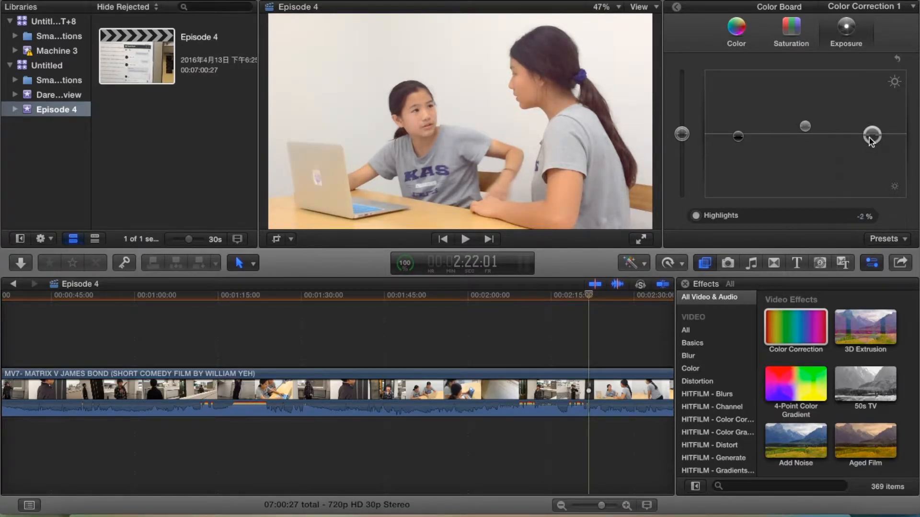
left_click(470, 309)
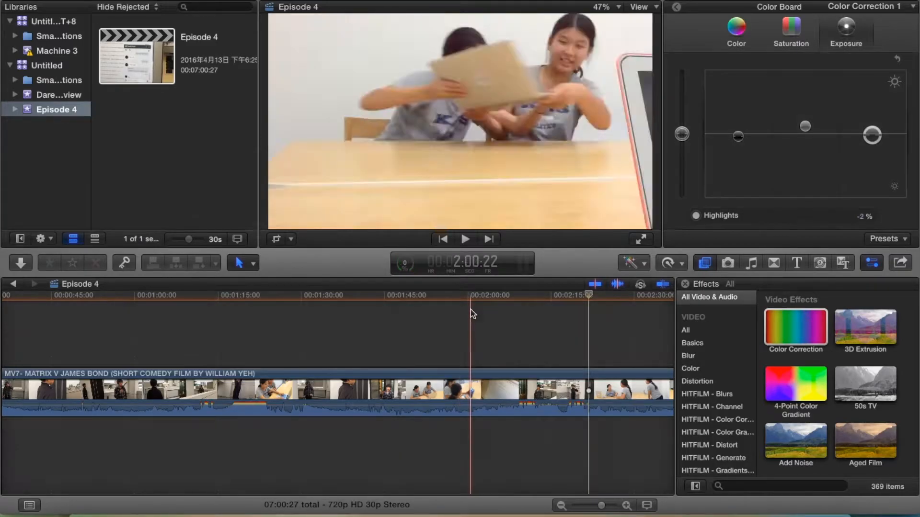
key("space")
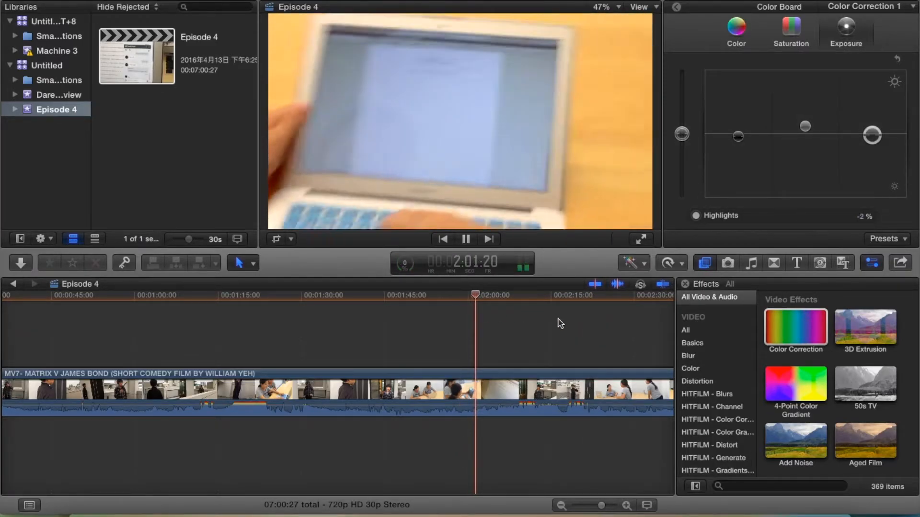
left_click(558, 323)
left_click(540, 323)
left_click(593, 328)
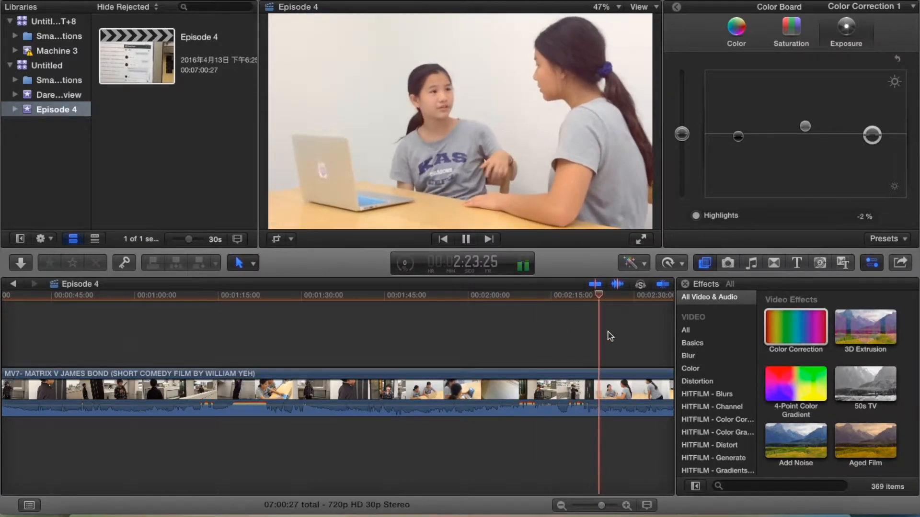
key("space")
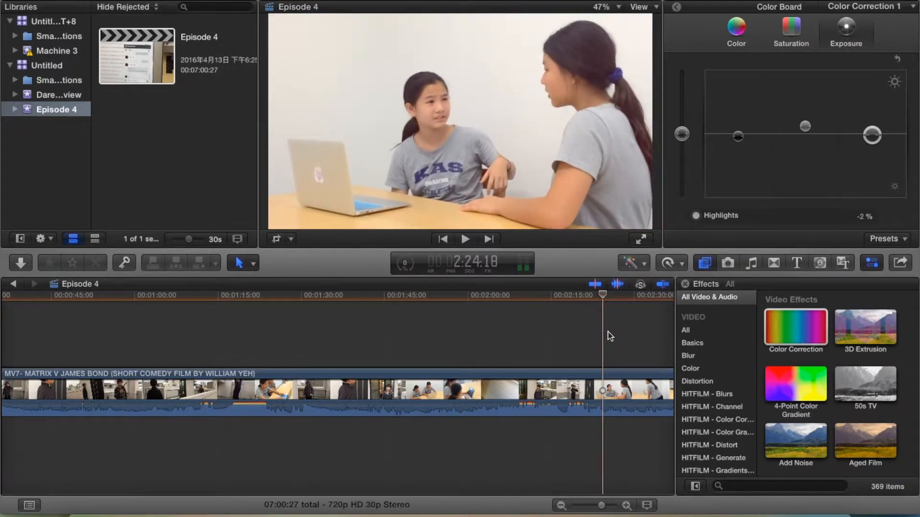
Stack an ungraded copy of the MV7 clip from the Dare...view event above the graded clip and park the playhead at 2:24:06
left_click(56, 38)
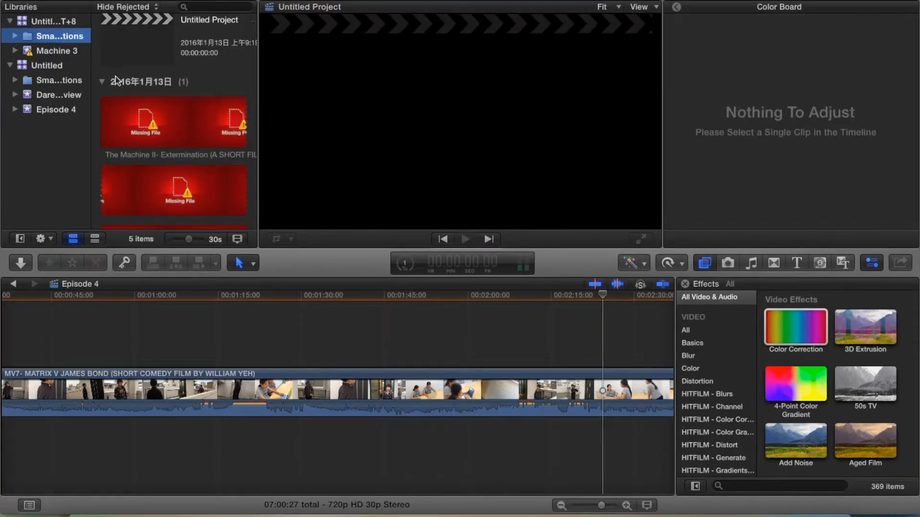
left_click(72, 51)
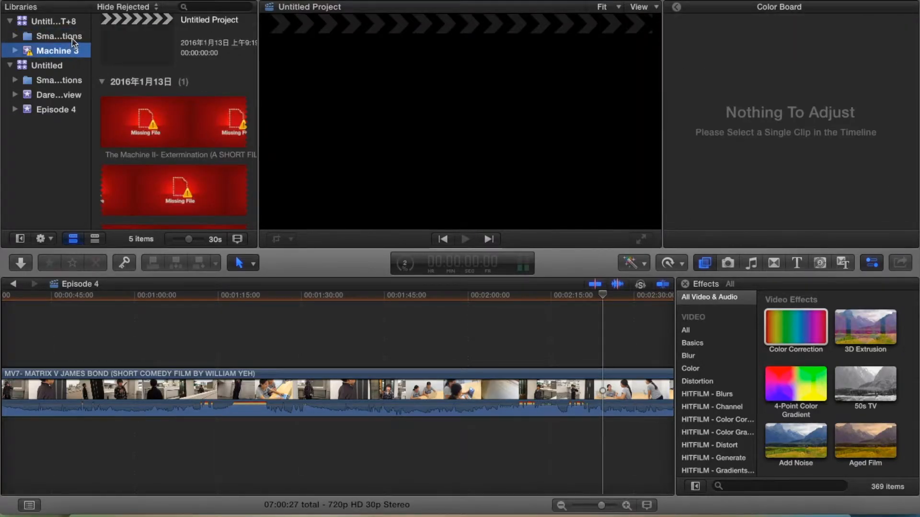
left_click(82, 94)
left_click_drag(179, 73, 10, 344)
scroll(10, 345, "left", 5)
left_click_drag(301, 347, 109, 347)
scroll(335, 345, "right", 10)
left_click(394, 297)
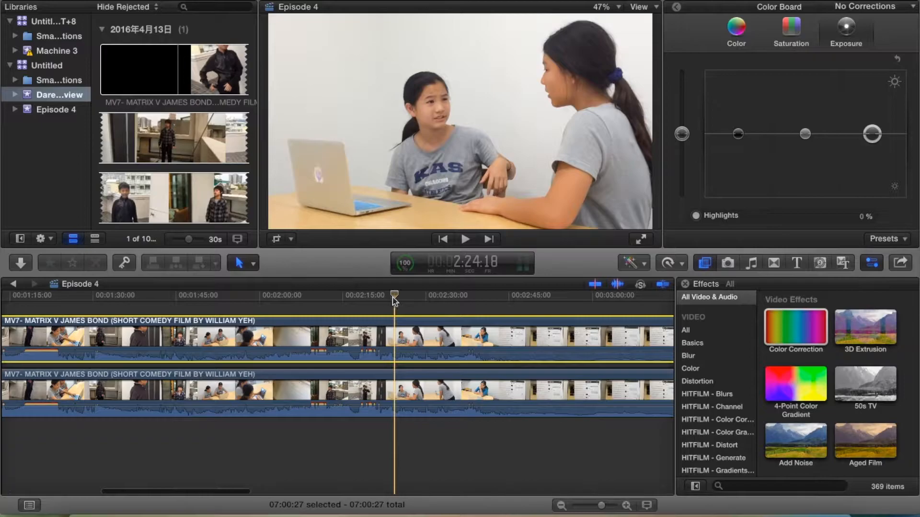
left_click(393, 298)
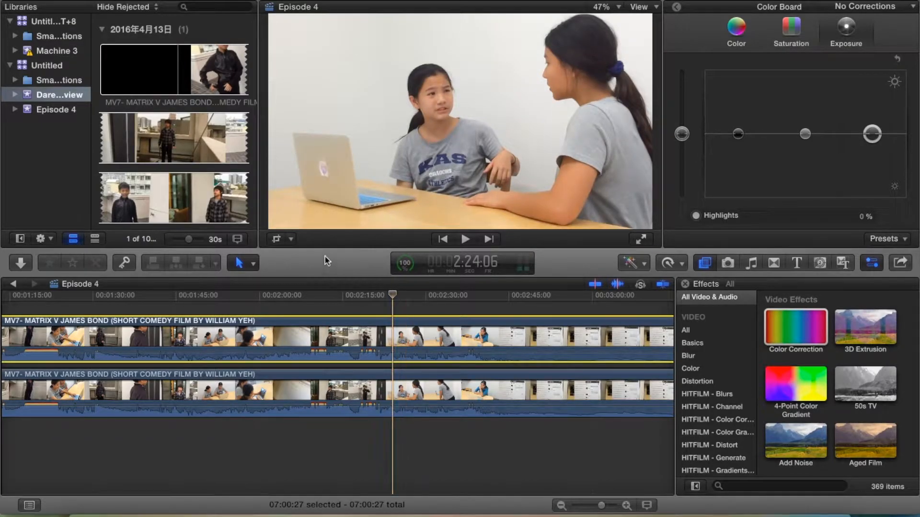
Trim the left side of the upper clip's picture away to almost the middle of the frame
left_click(289, 240)
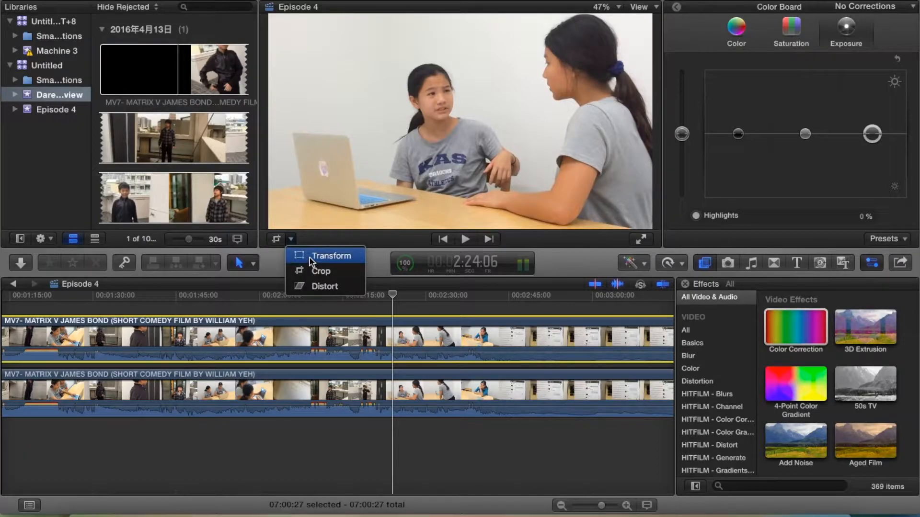
left_click(321, 271)
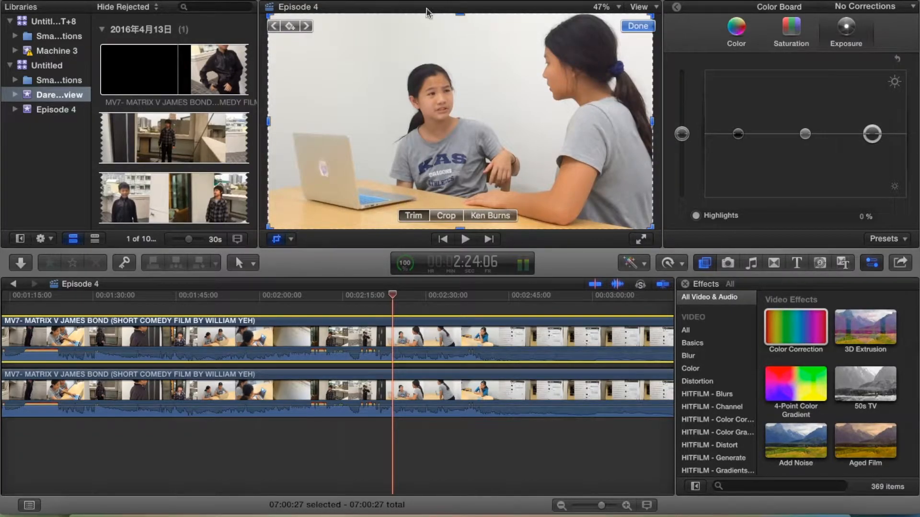
left_click_drag(268, 120, 269, 144)
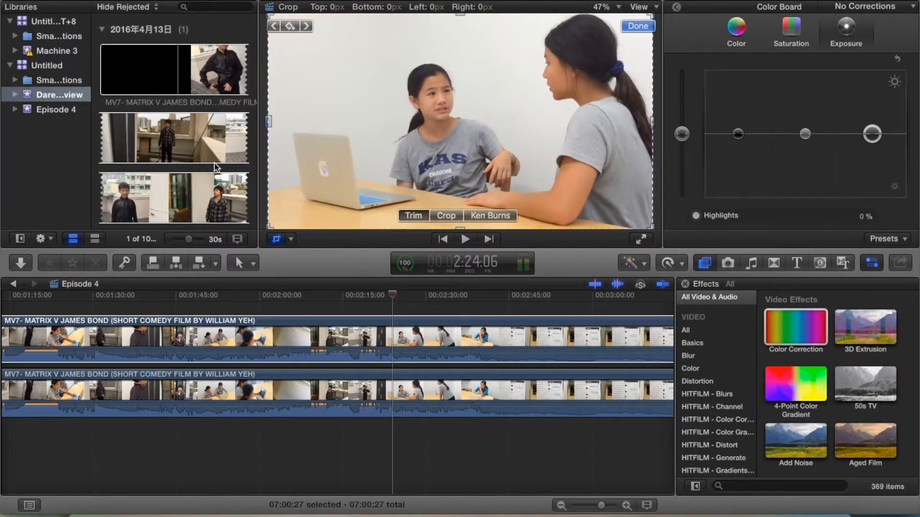
left_click_drag(320, 122, 443, 116)
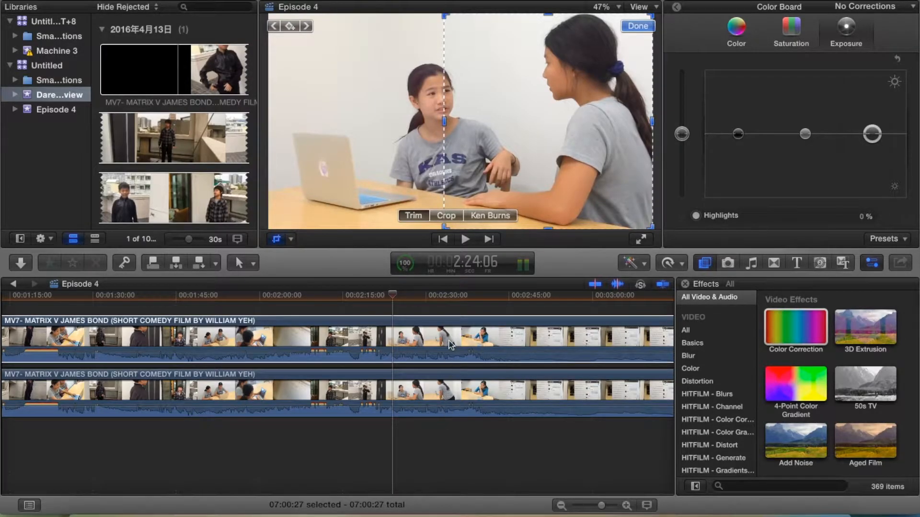
Clear the timeline and stack two fresh copies of the MV7 clip from the Dare...view event at its start
left_click(427, 396)
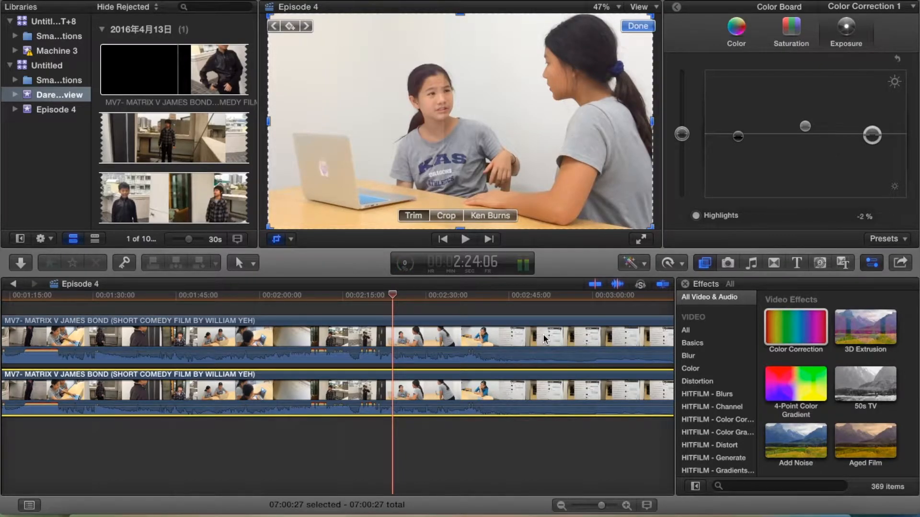
key("Delete")
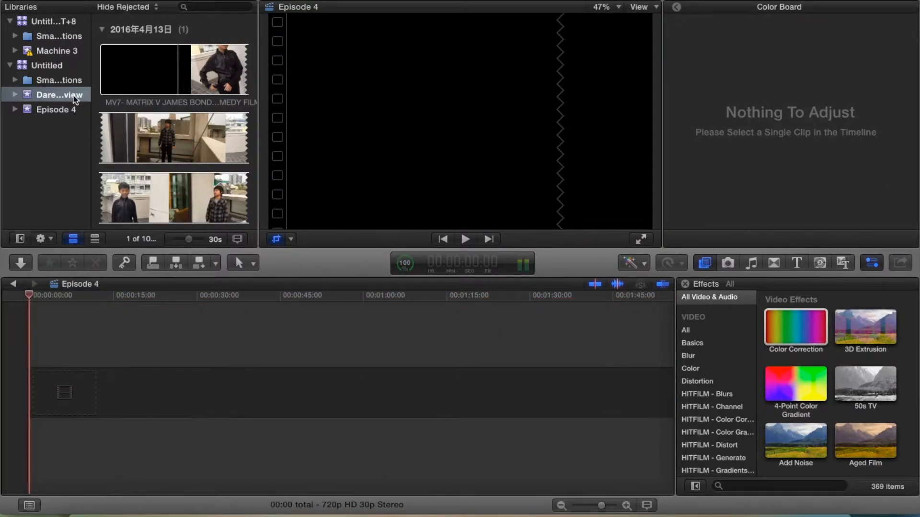
left_click_drag(184, 85, 149, 374)
left_click_drag(231, 91, 24, 342)
left_click(518, 312)
scroll(538, 309, "right", 5)
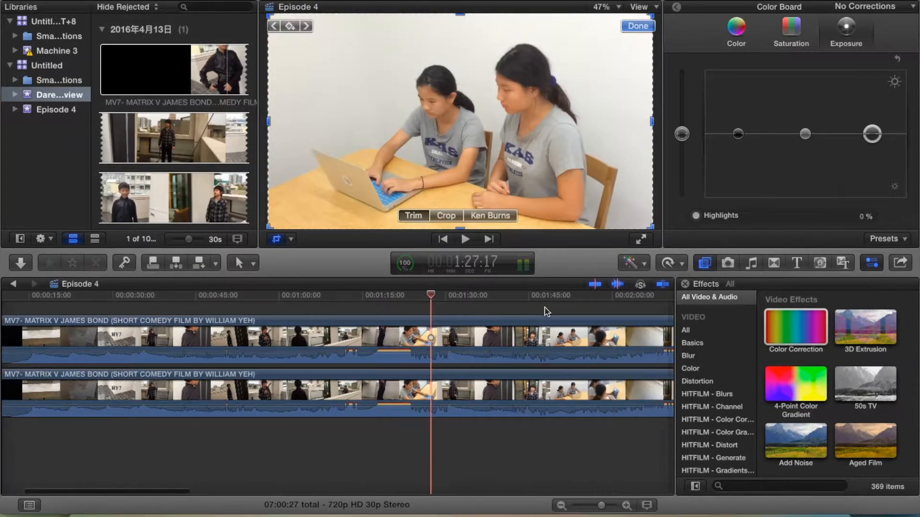
Try to crop the upper clip in Crop mode from the upper-left corner of its picture
left_click(446, 216)
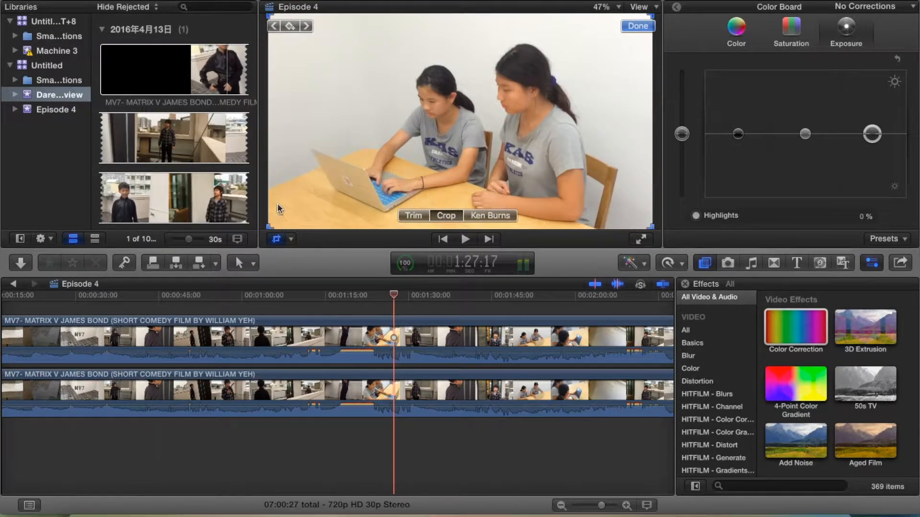
left_click(398, 328)
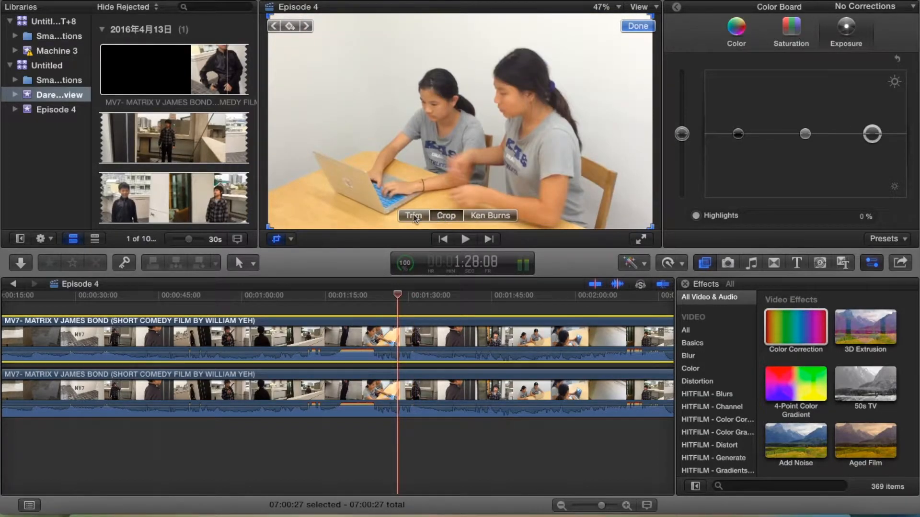
left_click(291, 239)
left_click(315, 269)
left_click(280, 238)
left_click(291, 239)
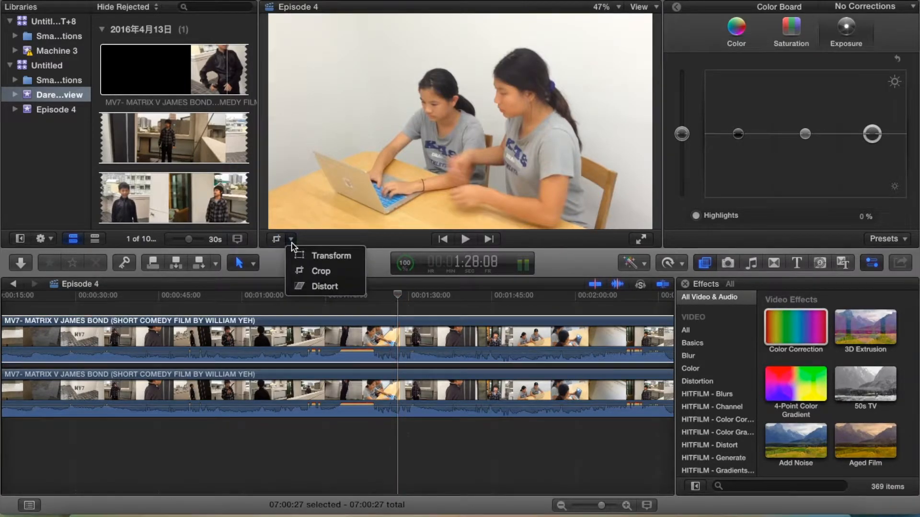
left_click(338, 358)
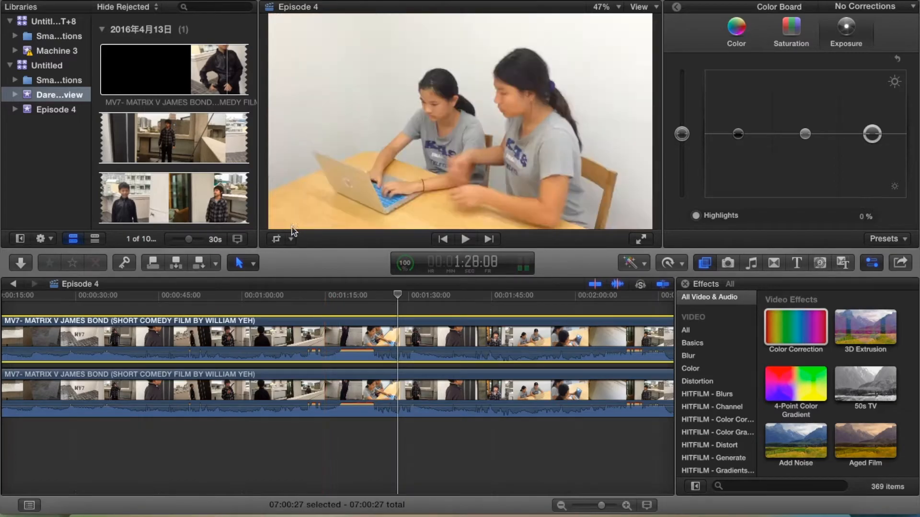
left_click(291, 239)
left_click(301, 271)
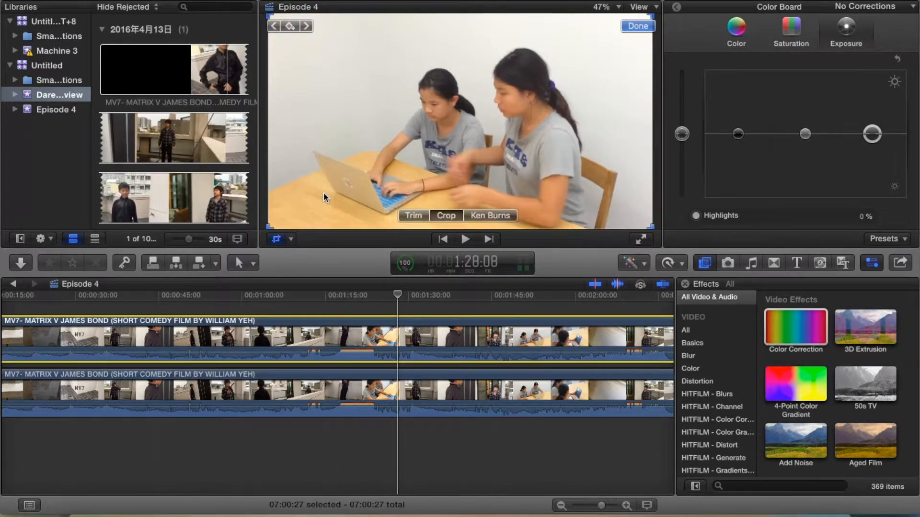
mouse_move(271, 19)
left_mouse_down()
mouse_move(336, 48)
mouse_move(383, 47)
mouse_move(459, 119)
mouse_move(281, 5)
left_mouse_up()
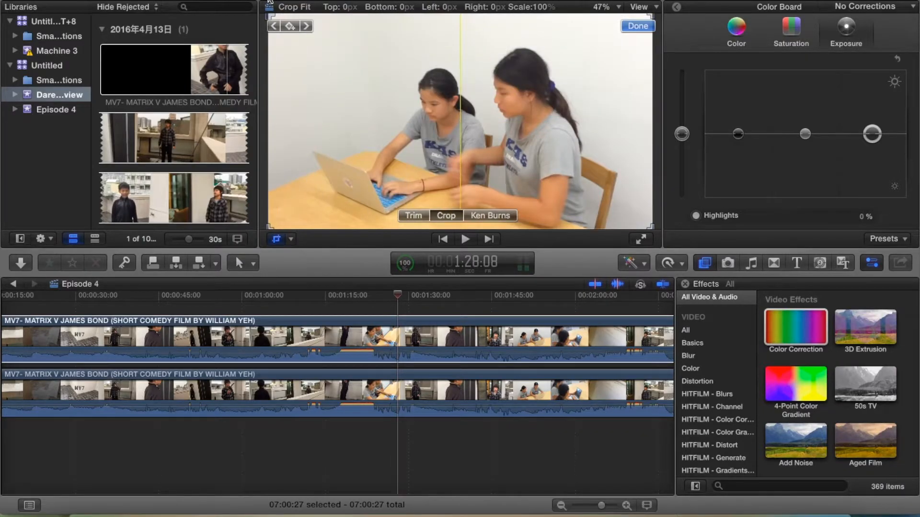
Replace the upper clip with a fresh copy of the MV7 clip, aligned with the start of the lower clip
left_click(382, 331)
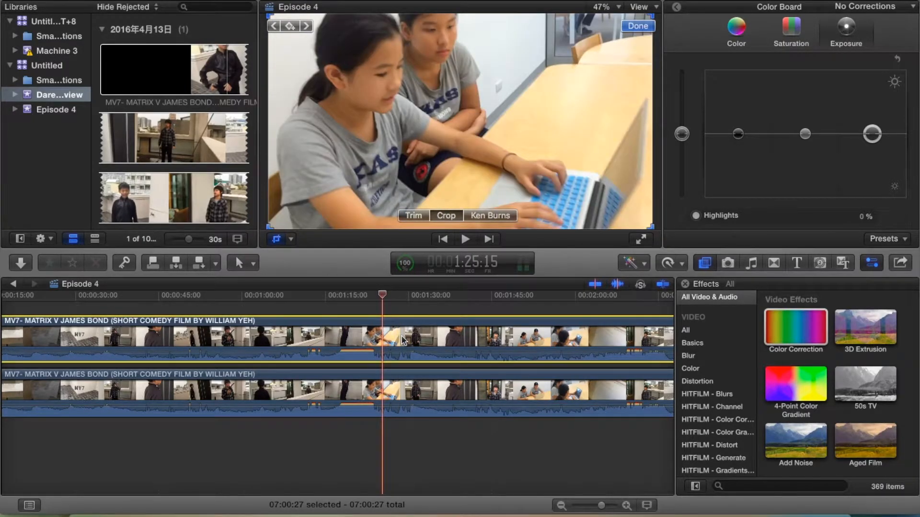
key("Delete")
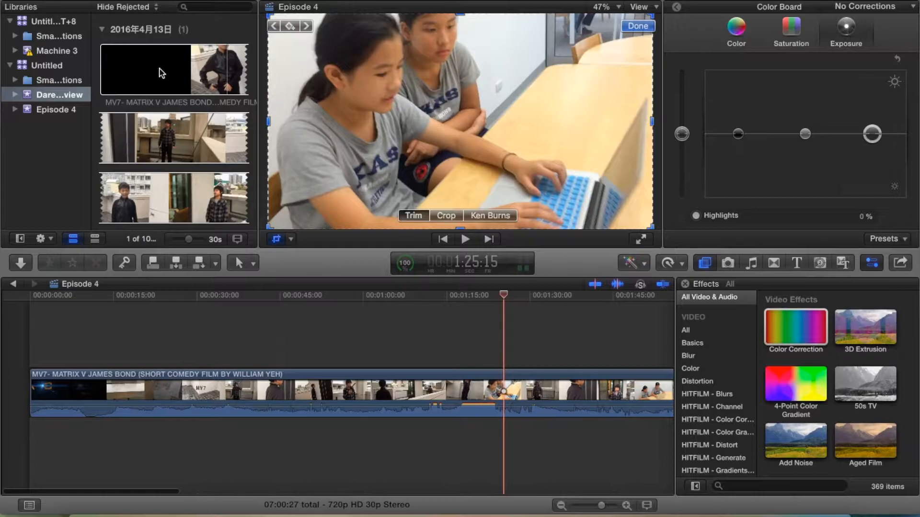
key("super+z")
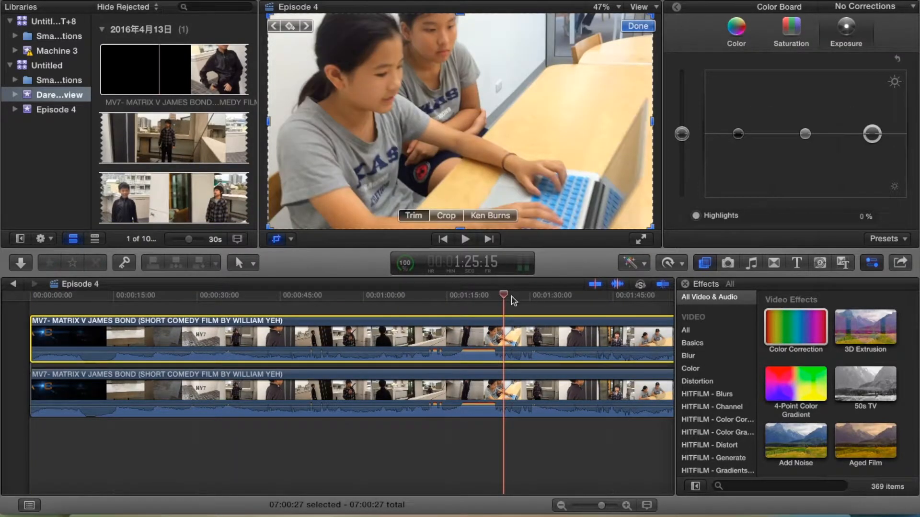
At 1:25:15, trim about the left third of the upper clip's picture away to reveal the lower clip
left_click(505, 298)
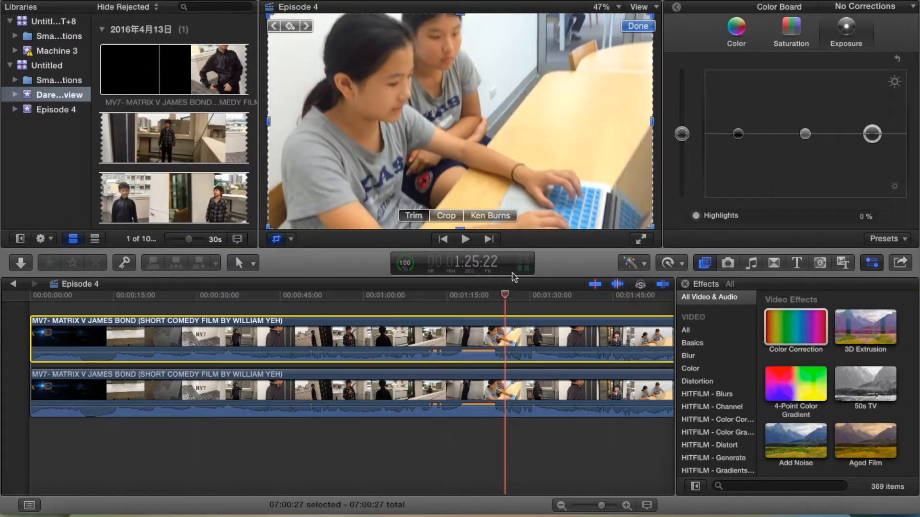
left_click_drag(505, 294, 504, 295)
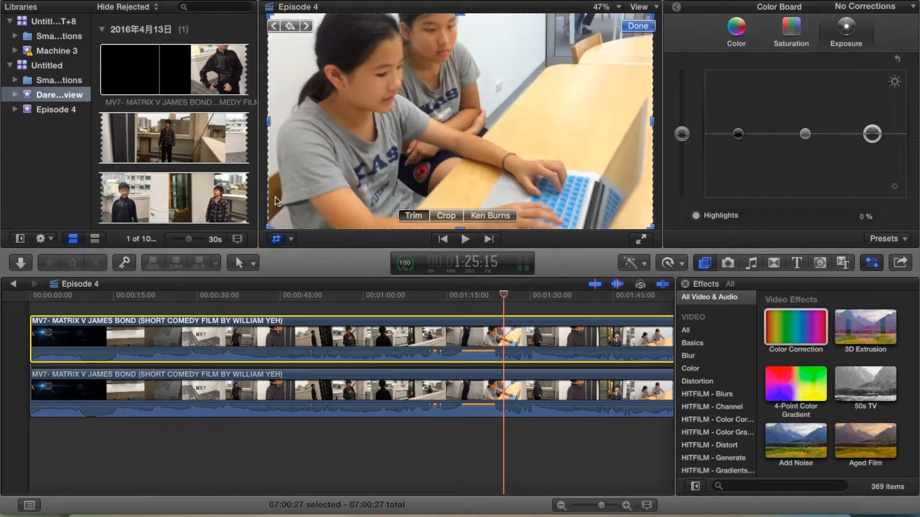
left_click(291, 239)
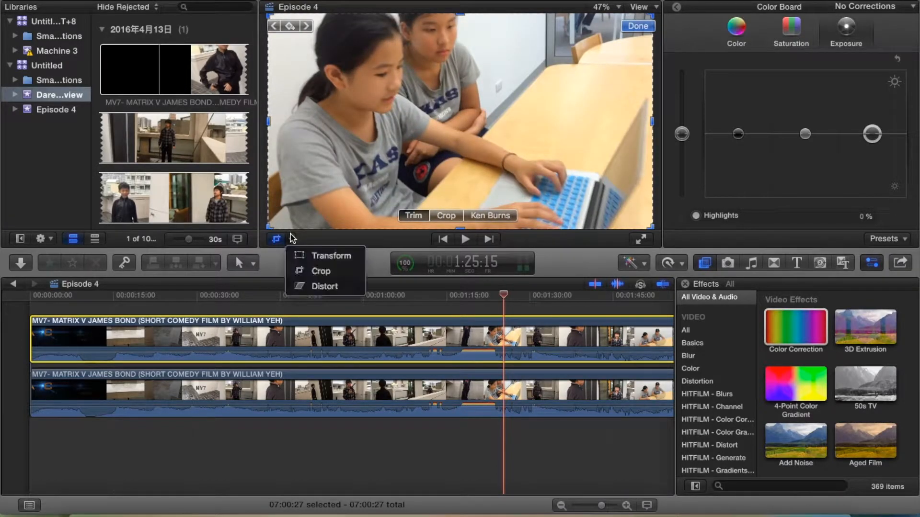
left_click(315, 272)
left_click_drag(270, 117, 407, 118)
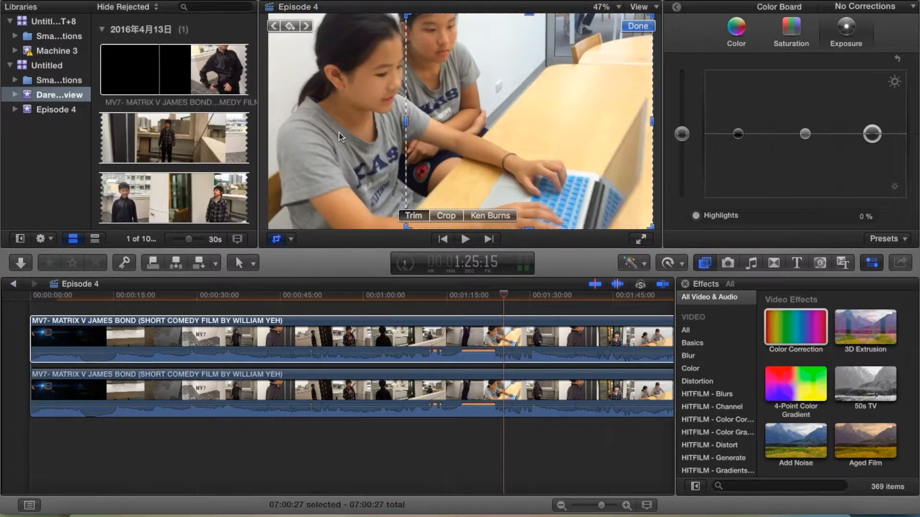
Set the lower clip's global color to 62° at -3% in the Color Board
left_click(498, 394)
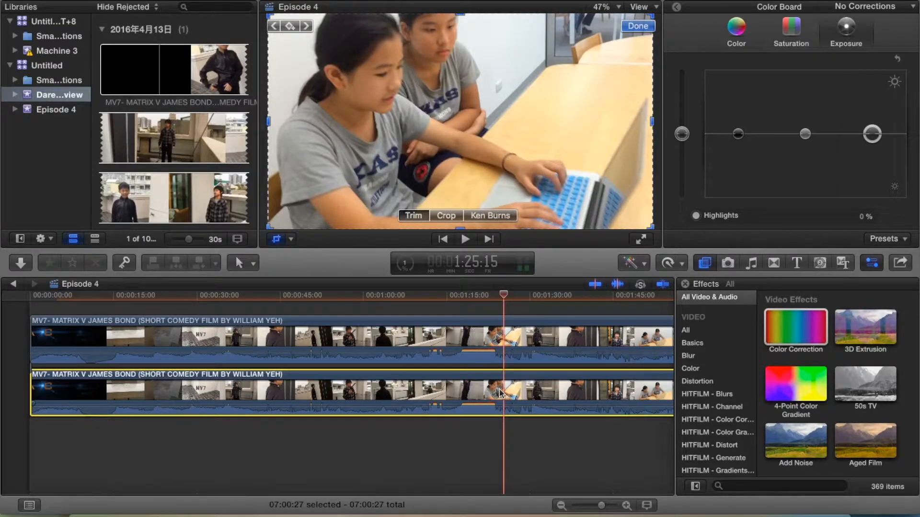
left_click(736, 29)
left_click_drag(745, 133, 697, 147)
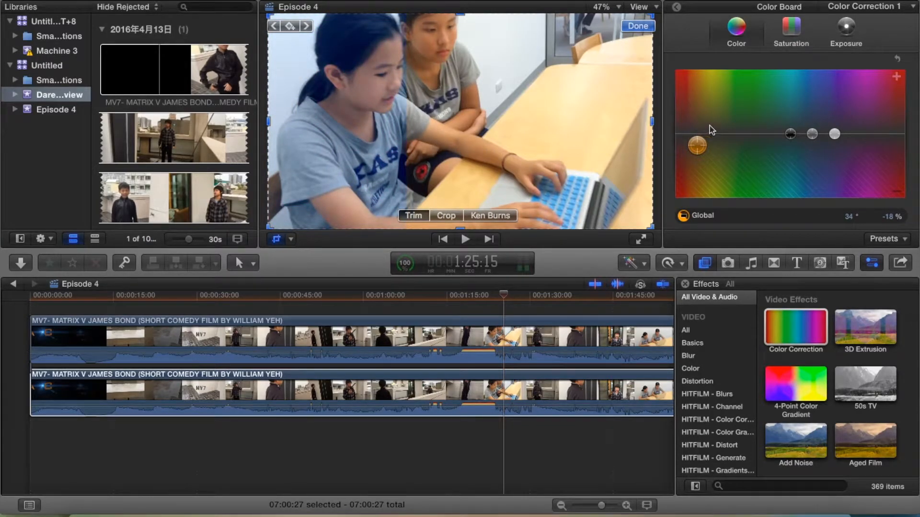
left_click_drag(697, 146, 715, 137)
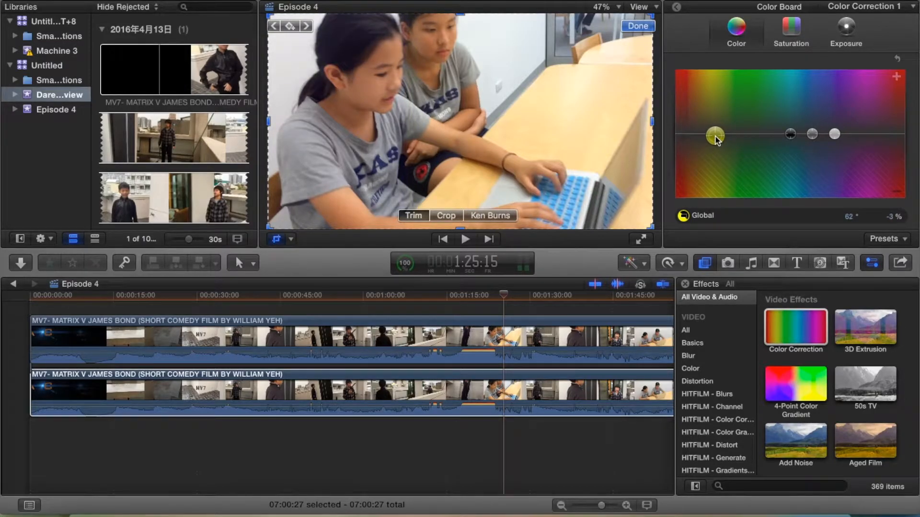
Set the lower clip's shadows color to 175° at 1%, nudge the midtones toward blue, and set the highlights to 257° at -11%
left_click_drag(790, 136, 787, 136)
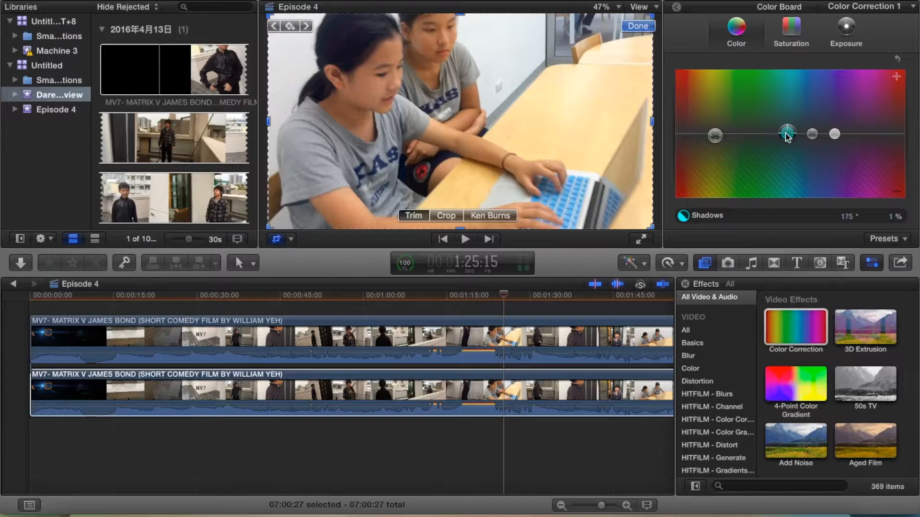
left_click(813, 135)
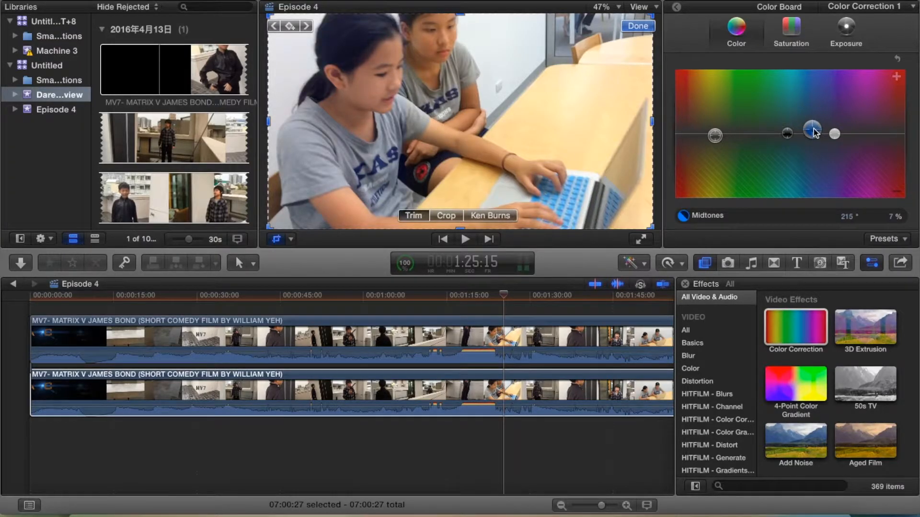
left_click_drag(813, 127, 839, 143)
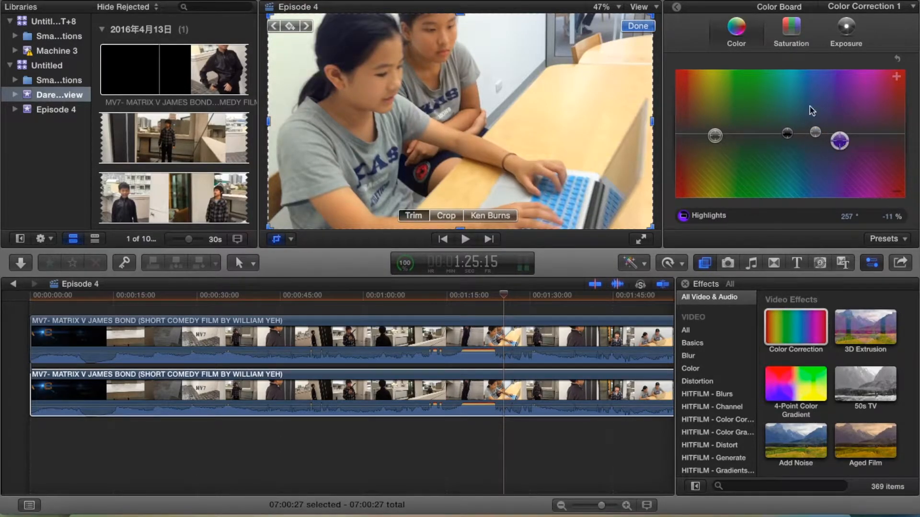
Raise the lower clip's shadows saturation slightly, and set its midtones saturation to -8% and highlights saturation to 24%
left_click(795, 29)
mouse_move(741, 133)
left_mouse_down()
mouse_move(738, 143)
mouse_move(741, 125)
left_mouse_up()
mouse_move(805, 134)
left_mouse_down()
mouse_move(805, 148)
mouse_move(803, 140)
left_mouse_up()
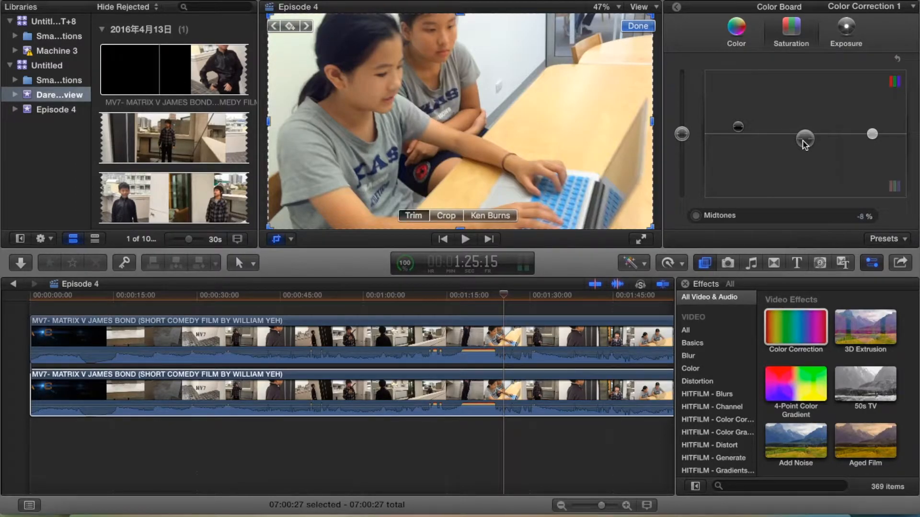
left_click_drag(877, 136, 879, 124)
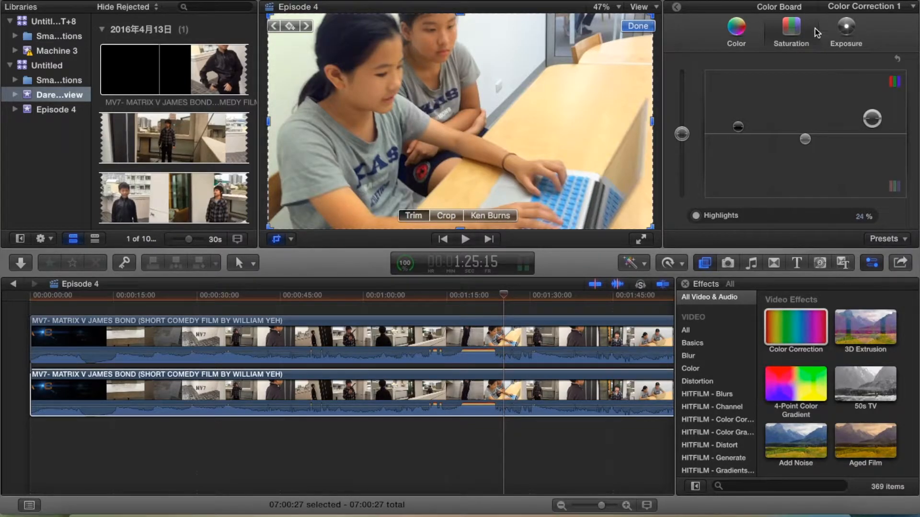
Set the lower clip's exposure to -3% in the shadows and -7% in the highlights, and raise the midtones exposure slightly
left_click(831, 32)
left_click_drag(738, 134, 749, 203)
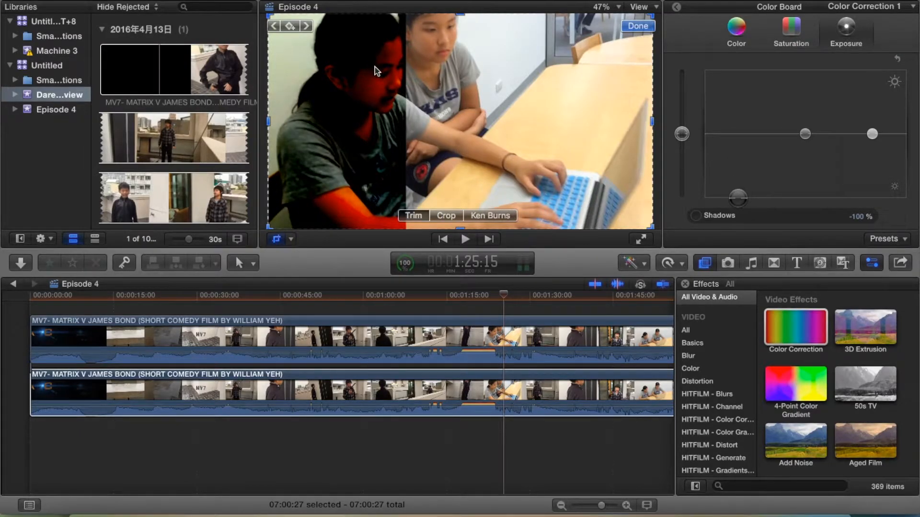
left_click_drag(738, 197, 743, 137)
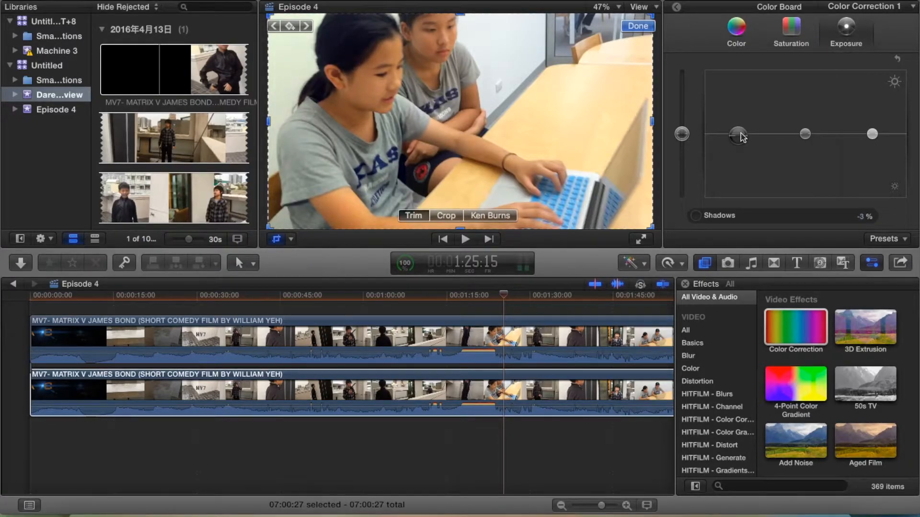
left_click(806, 132)
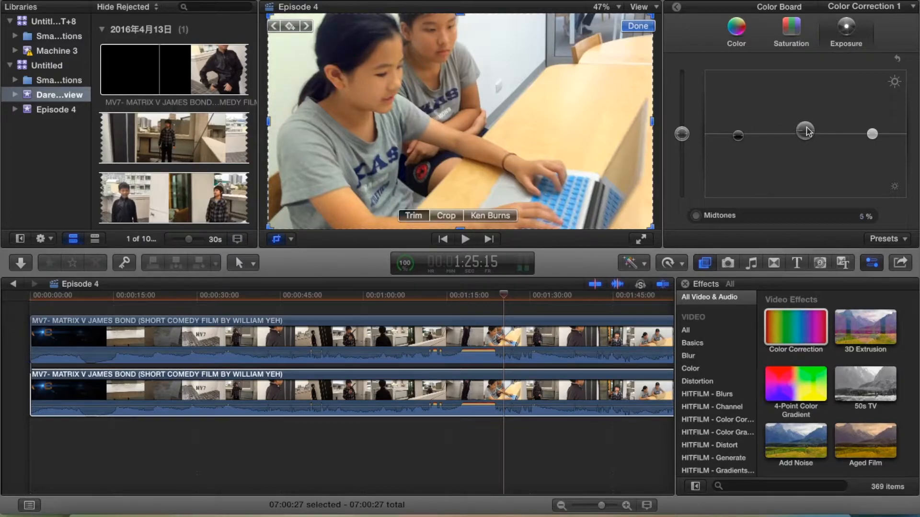
left_click_drag(806, 133, 806, 128)
left_click(873, 134)
left_click_drag(876, 136, 877, 140)
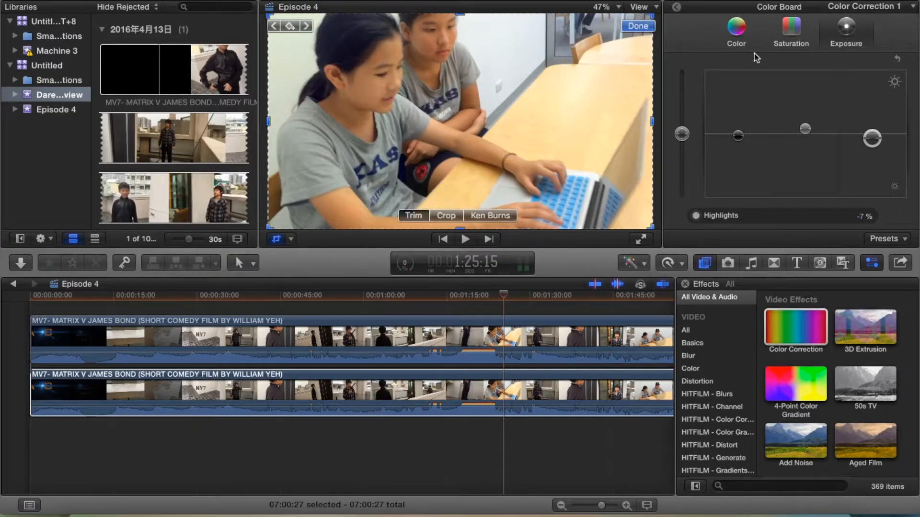
Slide the upper clip's left trim edge back and forth across the picture to compare both versions, ending near the picture's right edge
left_click(502, 340)
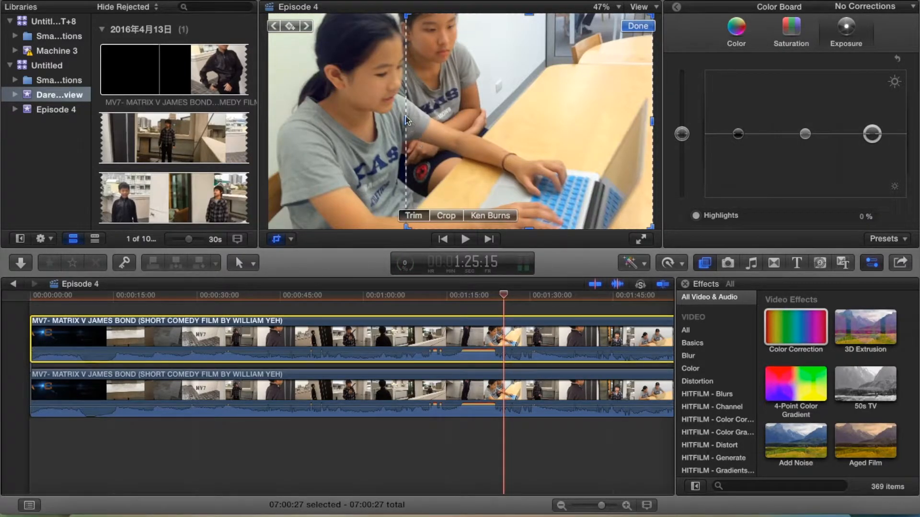
left_click_drag(407, 120, 316, 123)
left_click_drag(285, 118, 491, 126)
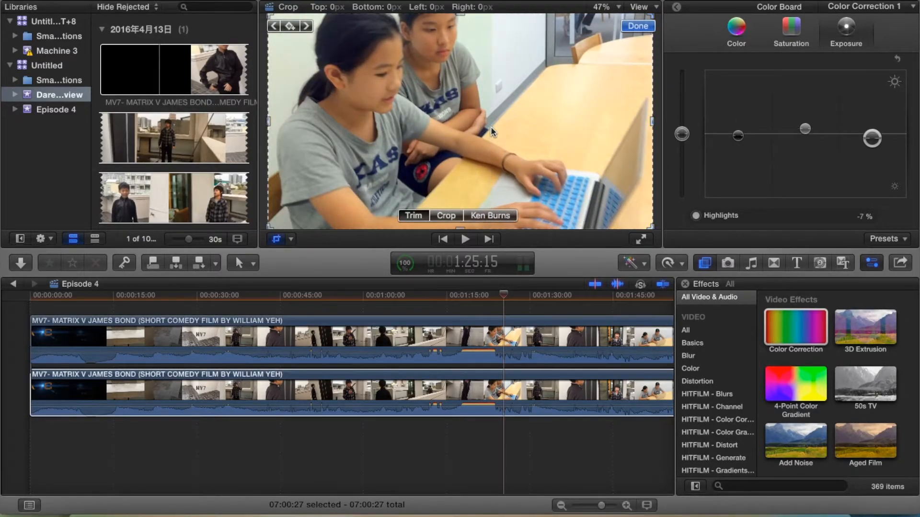
left_click(525, 321)
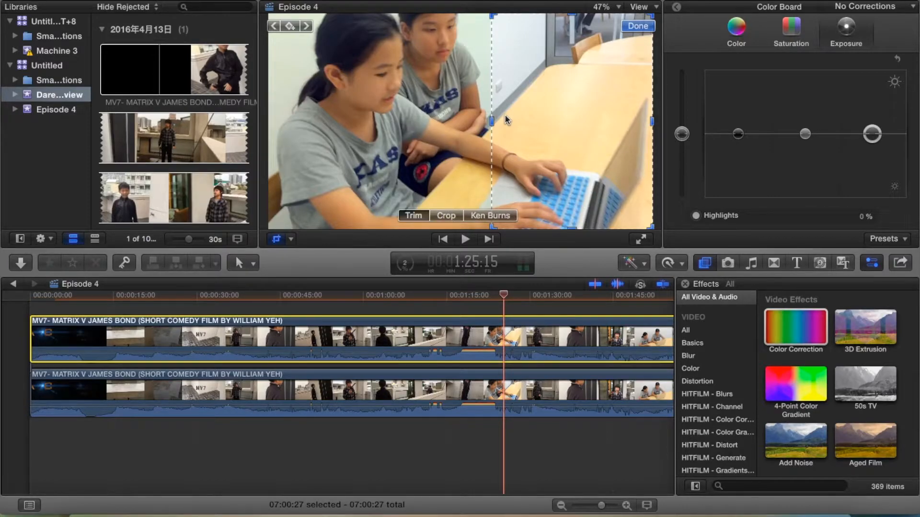
left_click_drag(489, 124, 645, 175)
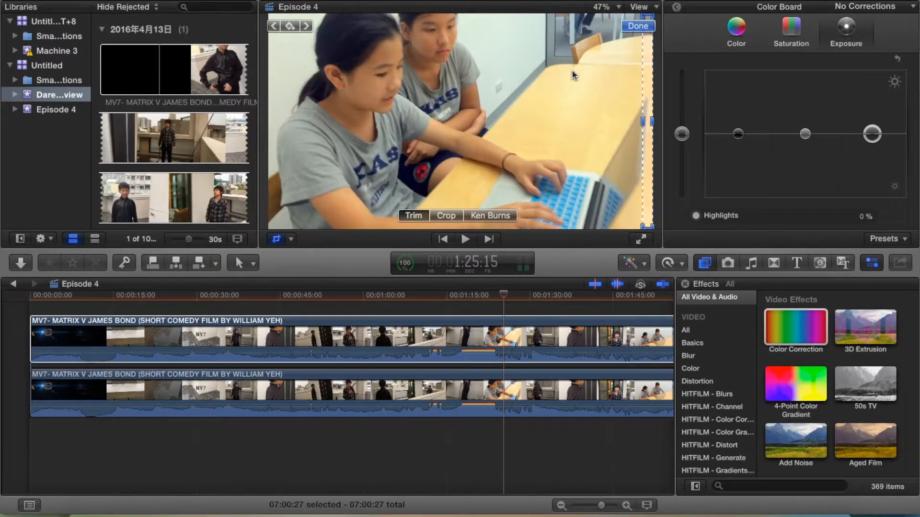
Preview the graded footage around 1:22, and at 1:22:09 extend the upper clip's trim edge back to the picture's left border
left_click(485, 295)
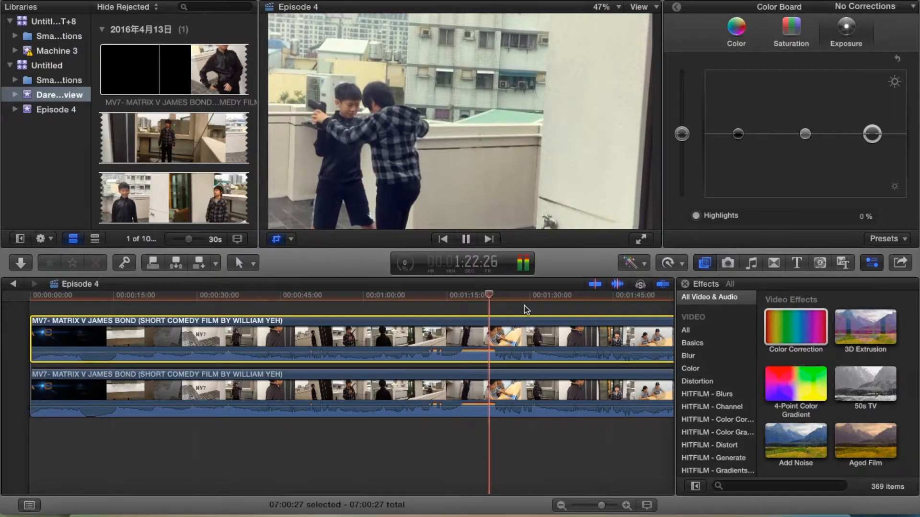
key("space")
left_click(500, 300)
left_click(485, 298)
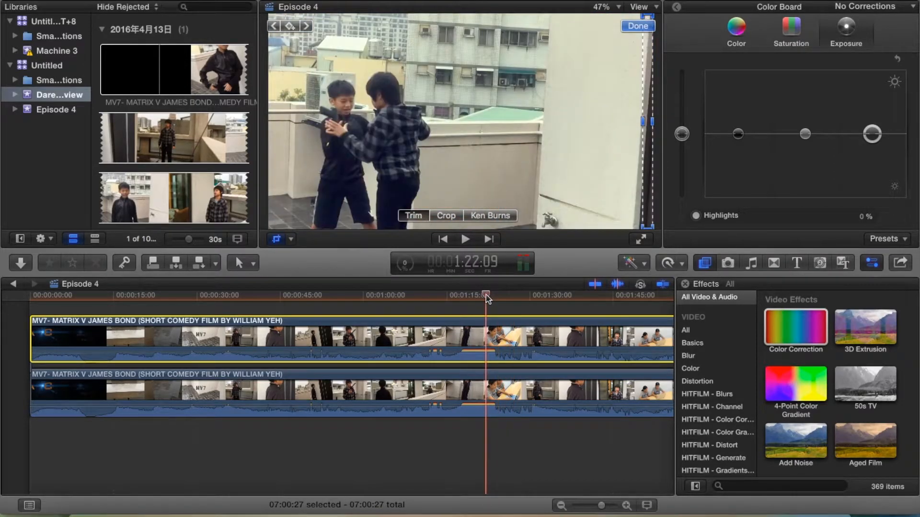
left_click_drag(643, 123, 237, 130)
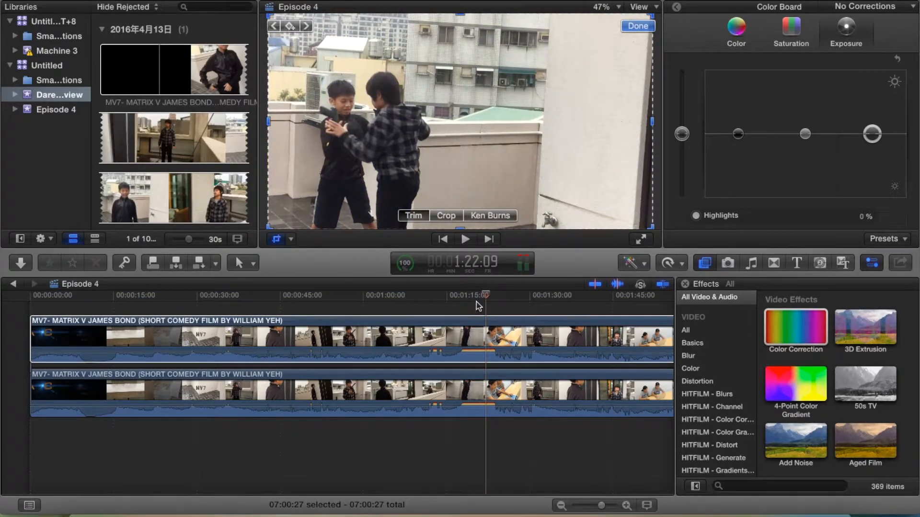
Play the ungraded footage up to 1:27:02 and delete the upper clip, leaving only the graded clip
key("space")
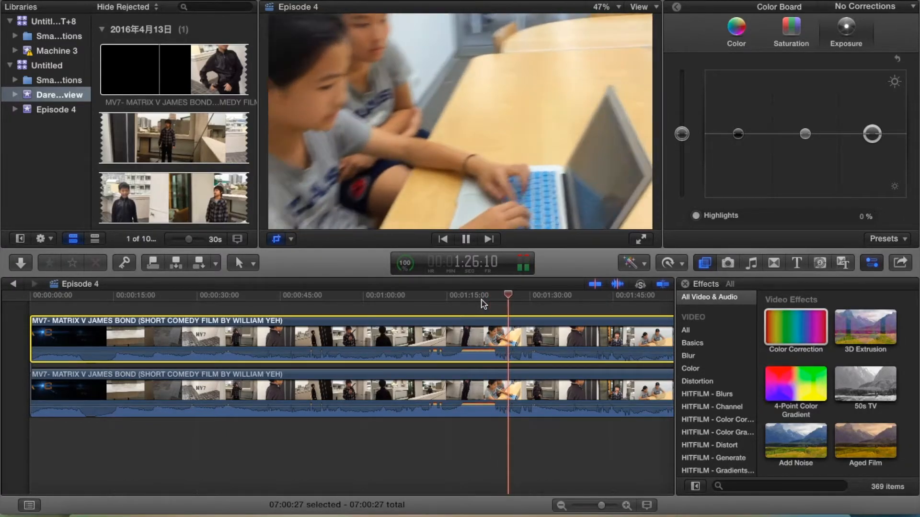
key("shift+c")
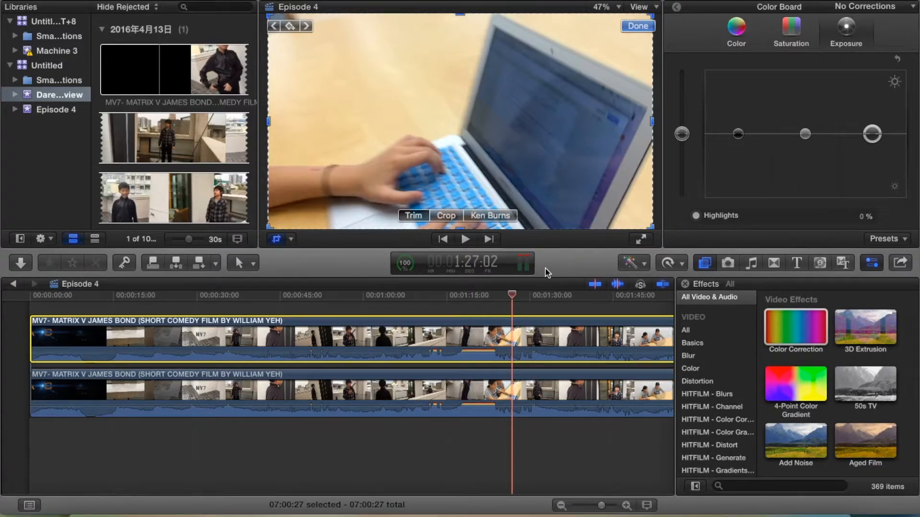
key("Delete")
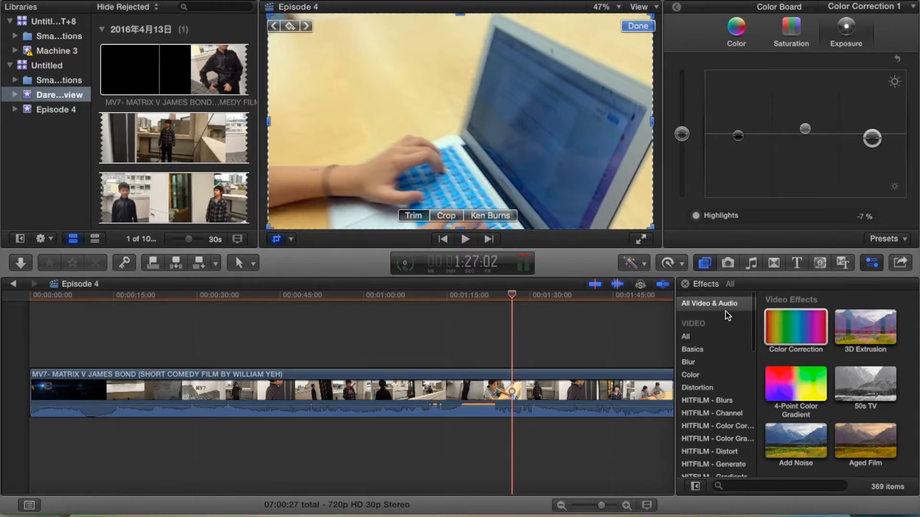
Preview the 50s TV and Aged Film video effects and apply Aged Film to the MV7 clip
left_click(716, 343)
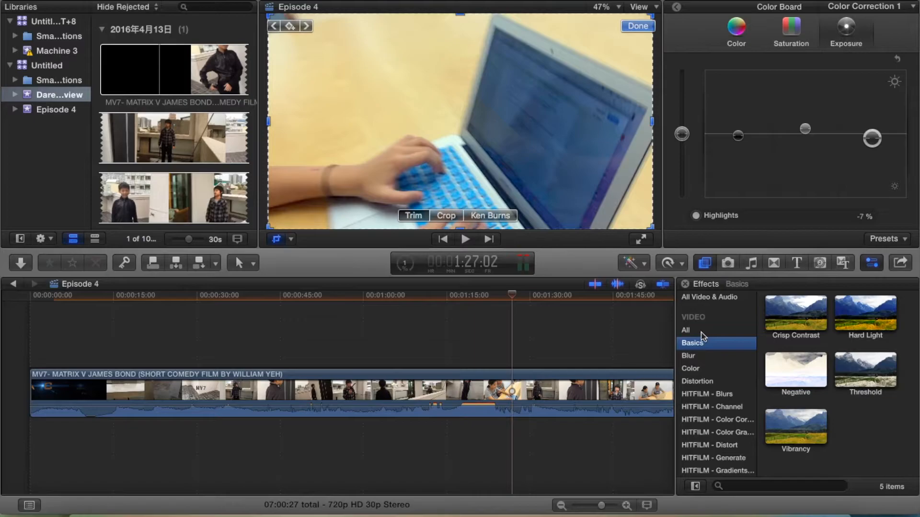
left_click(701, 332)
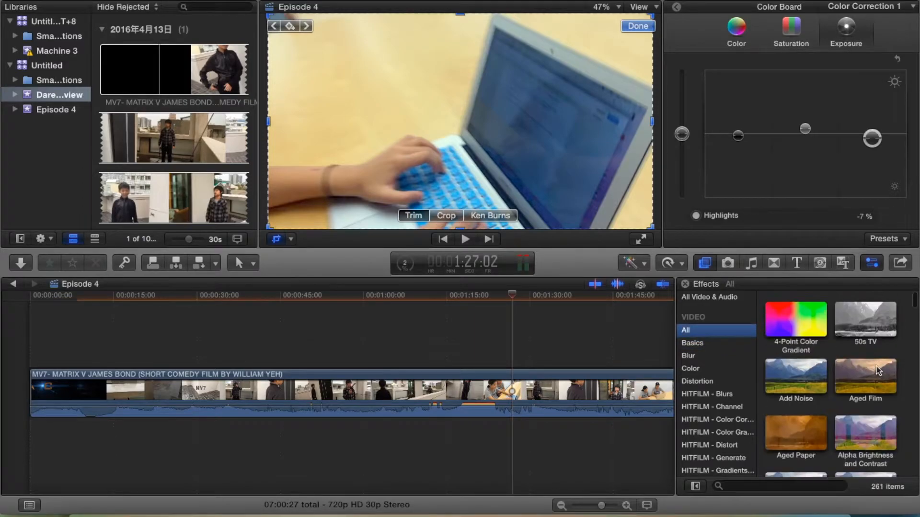
left_click(873, 322)
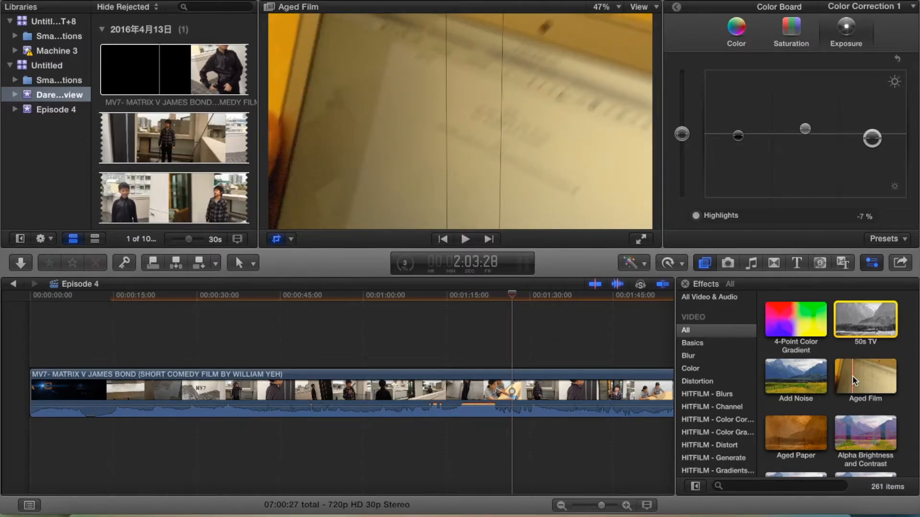
left_click(866, 377)
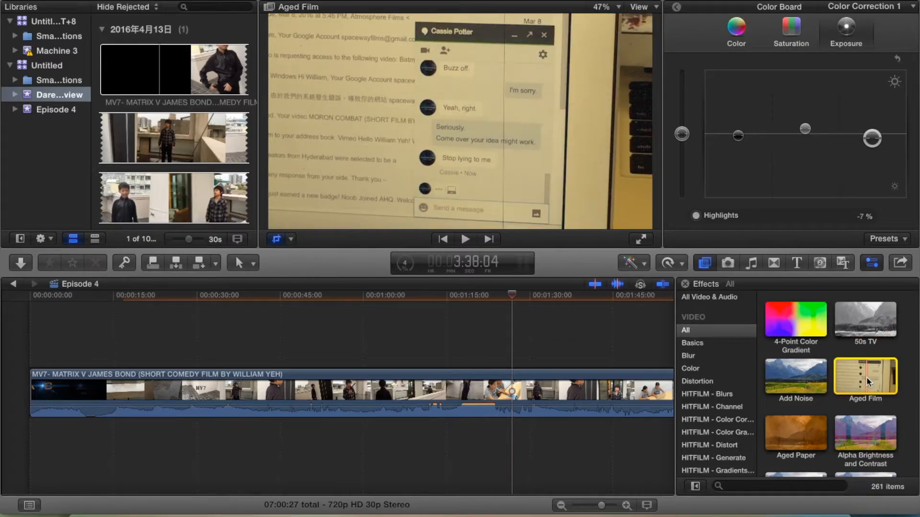
left_click_drag(872, 370, 615, 387)
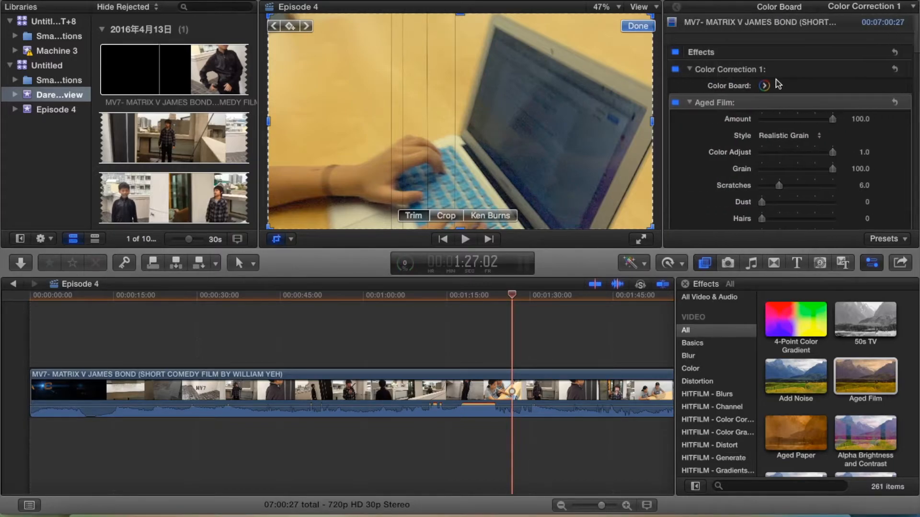
Set the Aged Film grain to 85.16 and compare the effect at amounts of 0 and 100
left_click(790, 125)
scroll(791, 122, "down", 3)
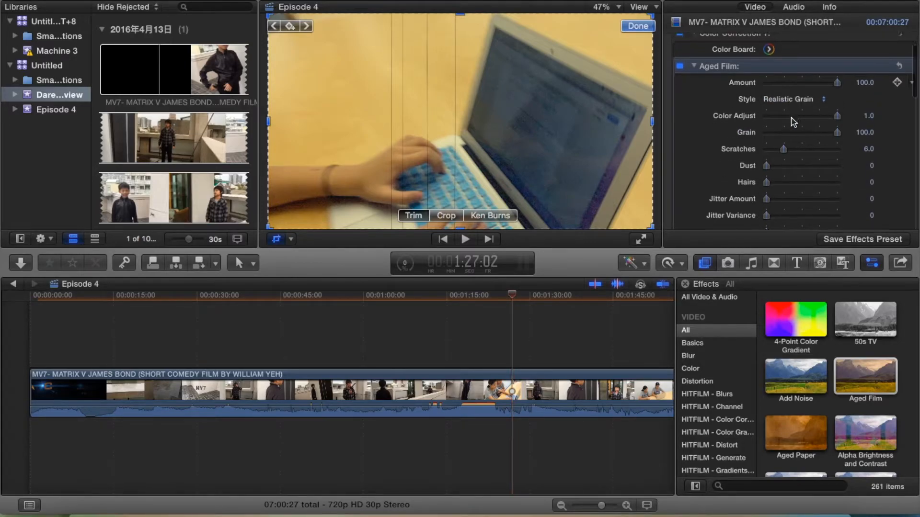
left_click(830, 113)
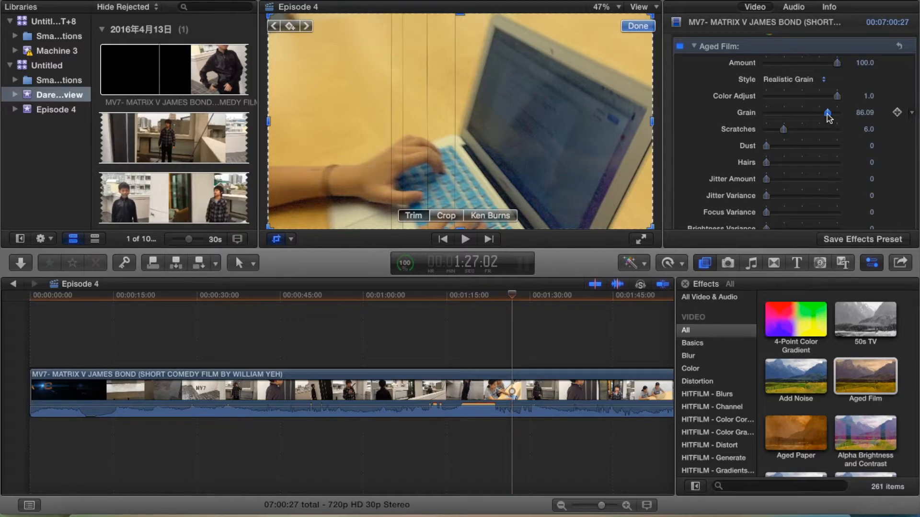
scroll(805, 154, "down", 5)
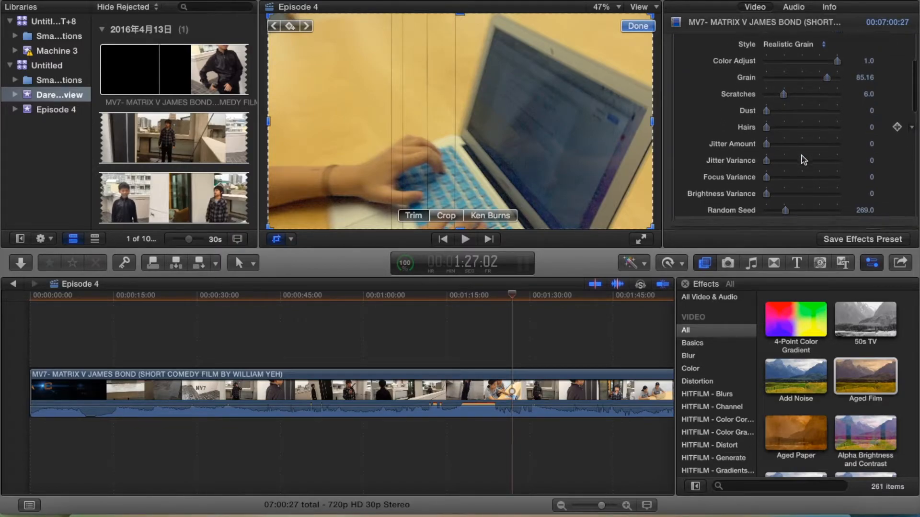
scroll(776, 144, "up", 6)
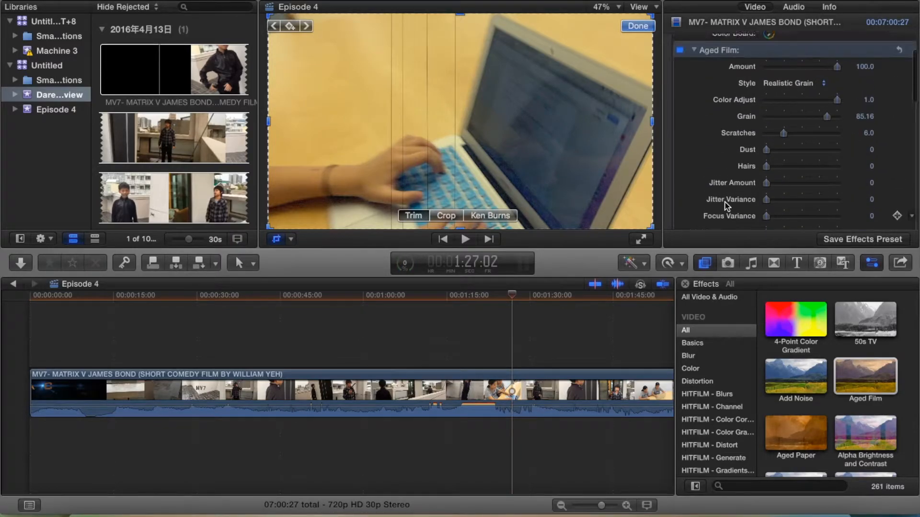
left_click_drag(837, 87, 738, 91)
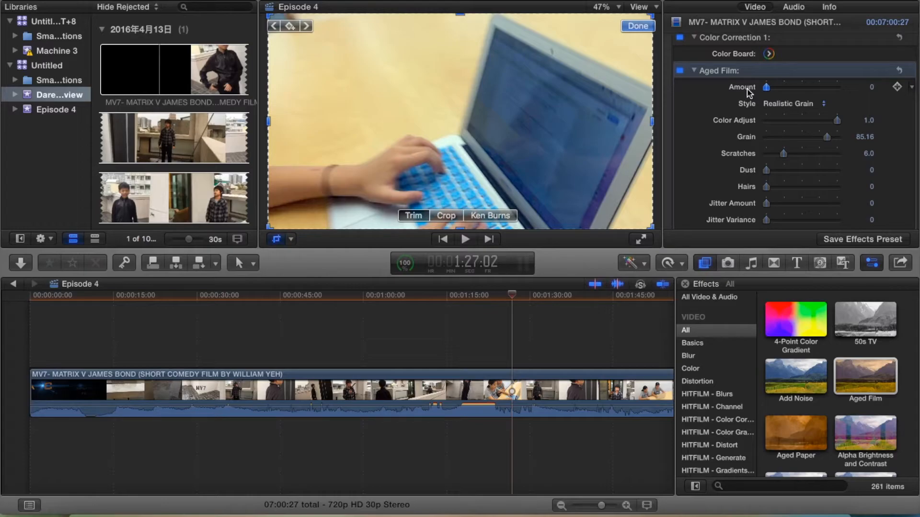
left_click_drag(754, 91, 833, 85)
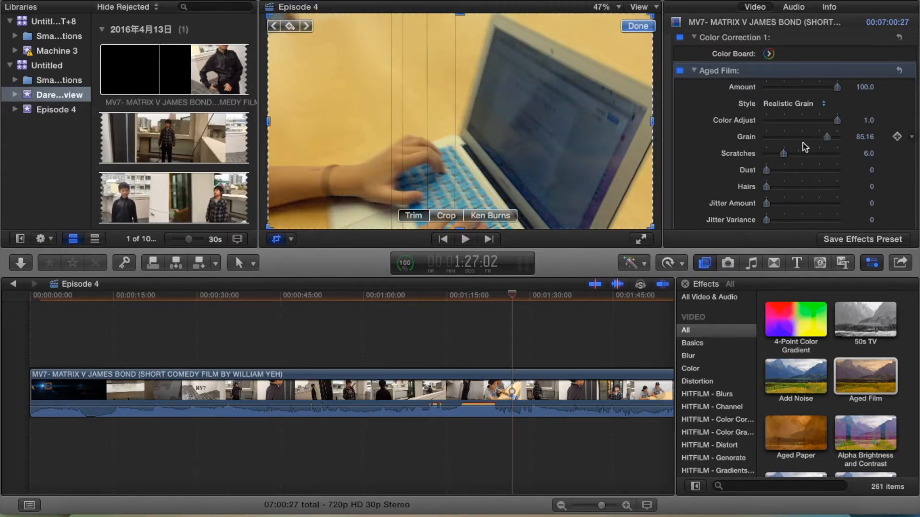
Set the Aged Film effect's Color Adjust to -1.0, Grain to 100, Scratches to 18 and Dust to 52
left_click_drag(811, 123, 754, 128)
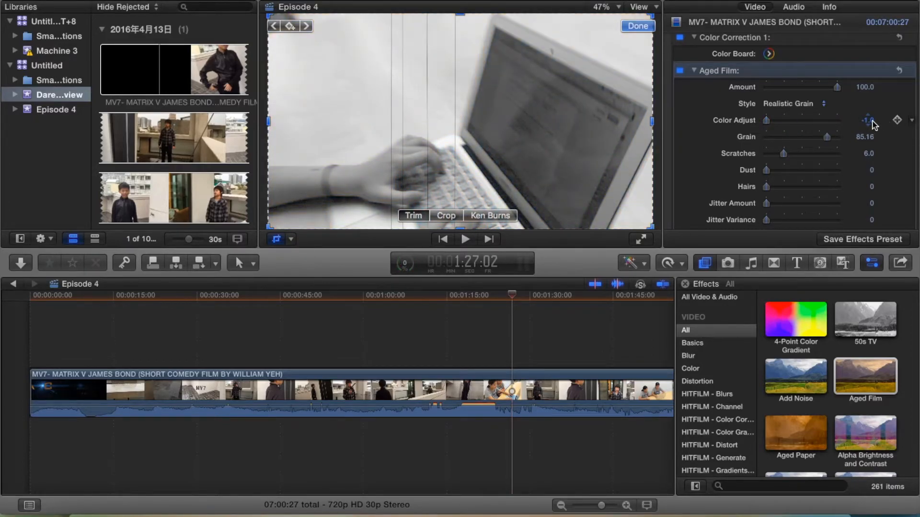
left_click_drag(822, 139, 842, 153)
left_click(810, 154)
mouse_move(808, 157)
left_mouse_down()
mouse_move(816, 160)
mouse_move(807, 173)
left_mouse_up()
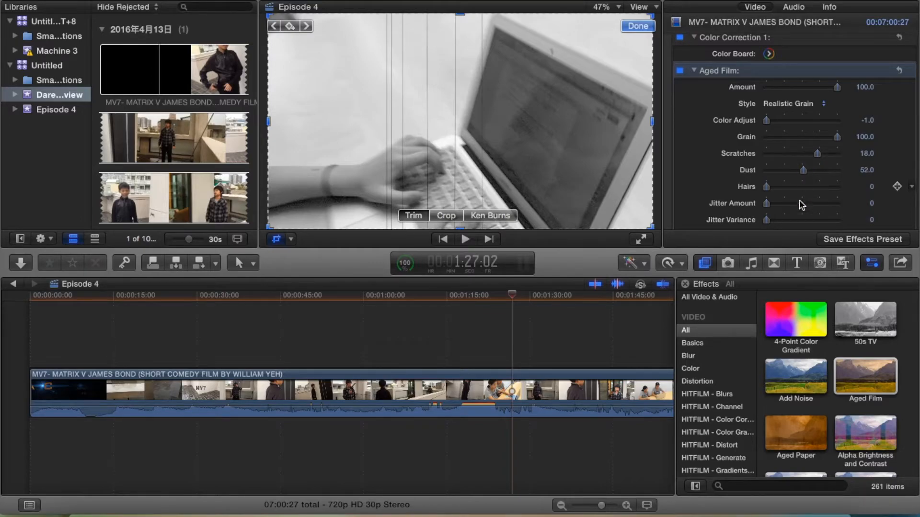
Set the Aged Film Hairs to 6, Jitter Amount to 0.2, Jitter Variance to 0.06, Random Seed to 438 and Brightness Variance to 1.77
left_click(810, 188)
left_click(786, 203)
left_click_drag(786, 203, 780, 203)
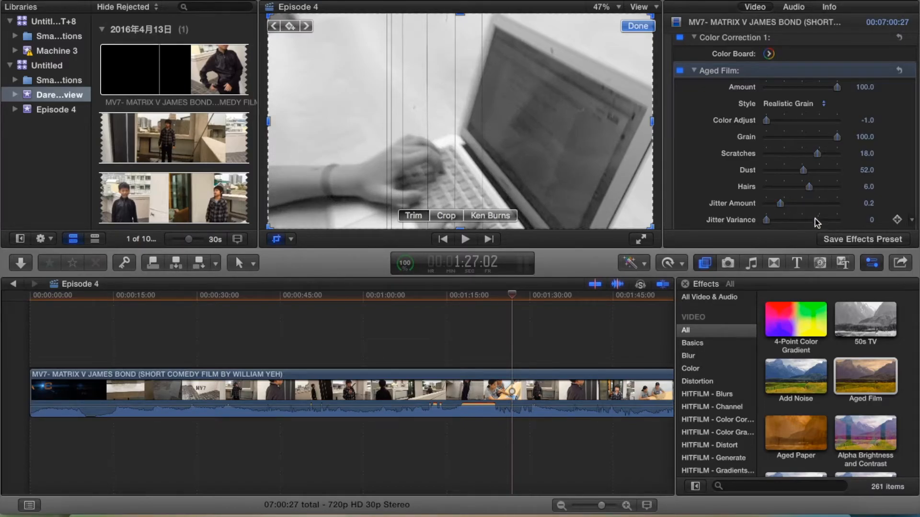
left_click(776, 221)
scroll(775, 223, "down", 3)
left_click(798, 205)
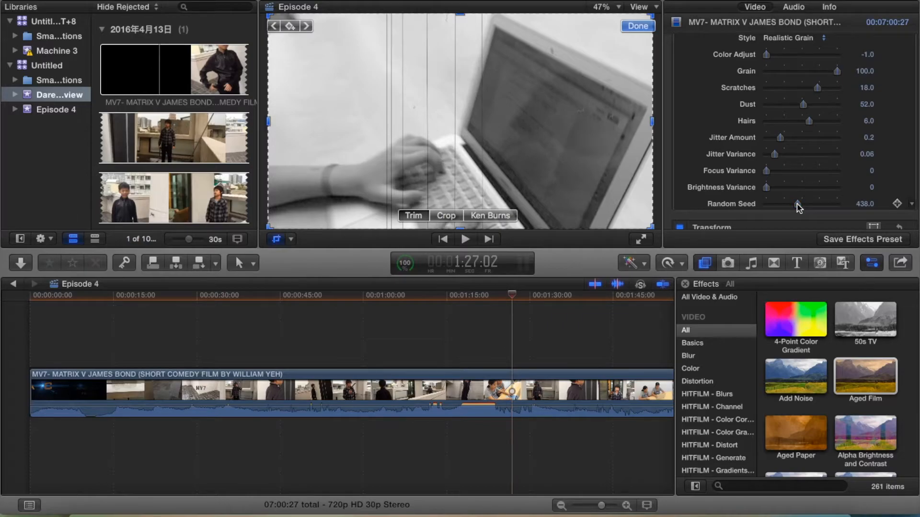
left_click_drag(779, 189, 812, 190)
Play the aged-film look from 1:25:19 to 1:28:16 and review the clip's effect settings
left_click(506, 334)
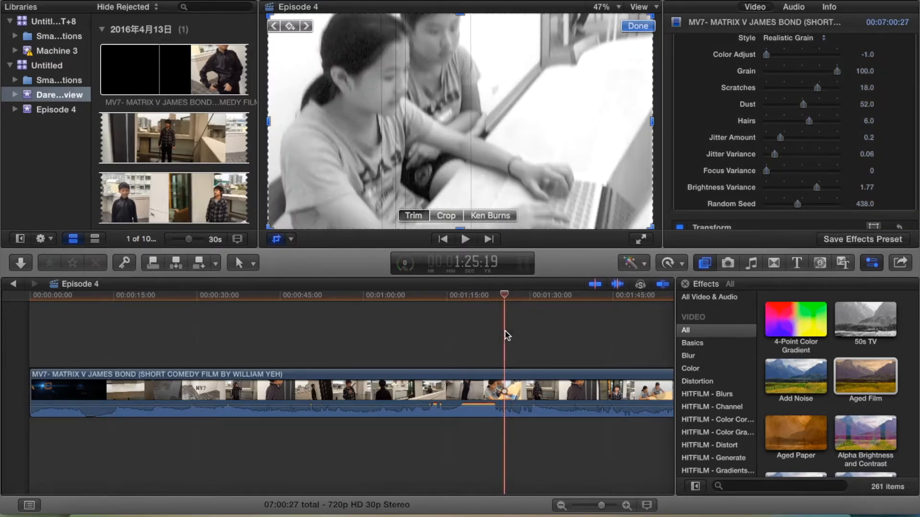
key("space")
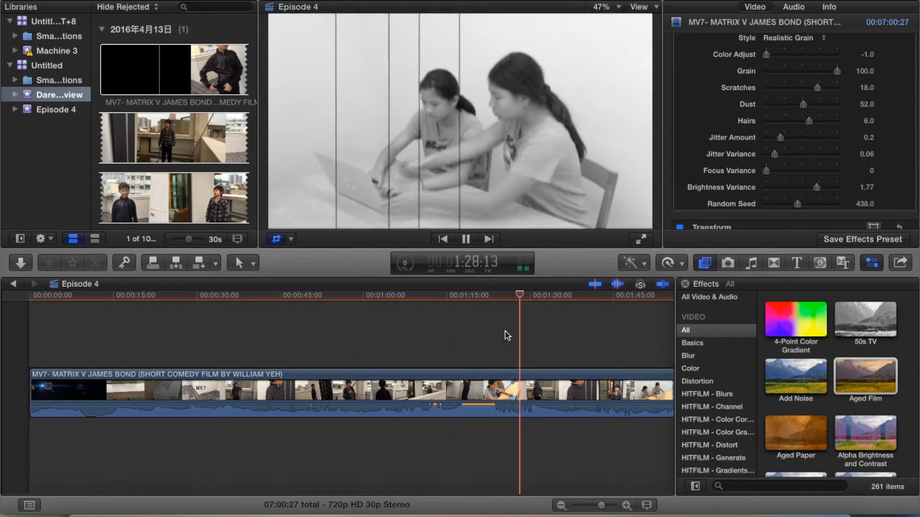
key("space")
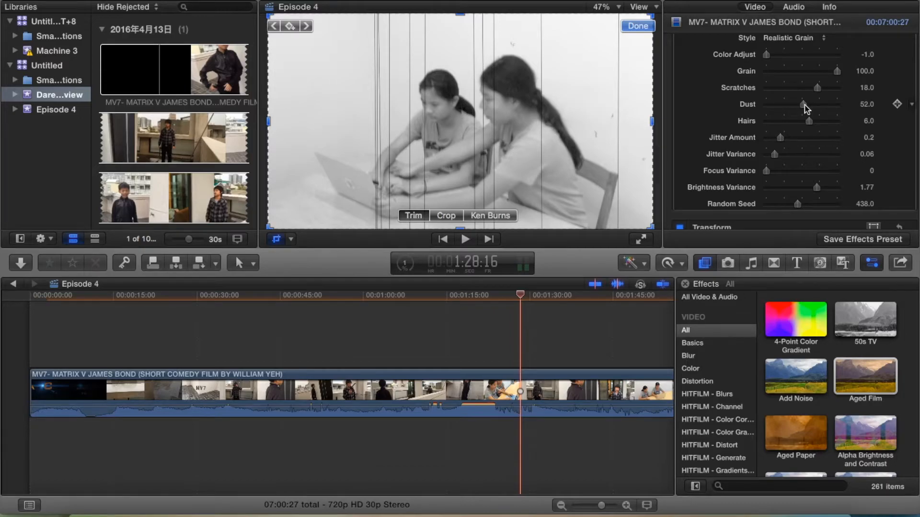
scroll(797, 148, "down", 10)
scroll(796, 148, "up", 15)
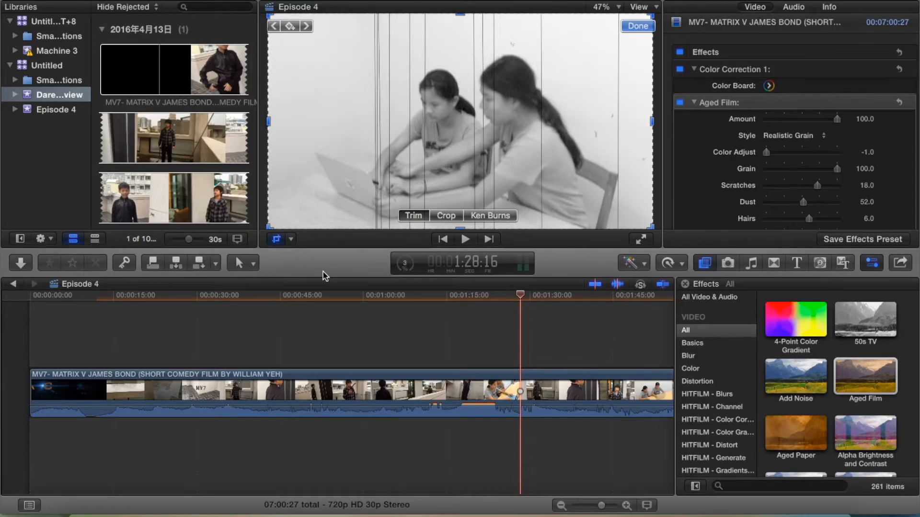
Undo the Aged Film adjustments and the effect itself, going back to the single color-corrected clip in the timeline
key("super+z")
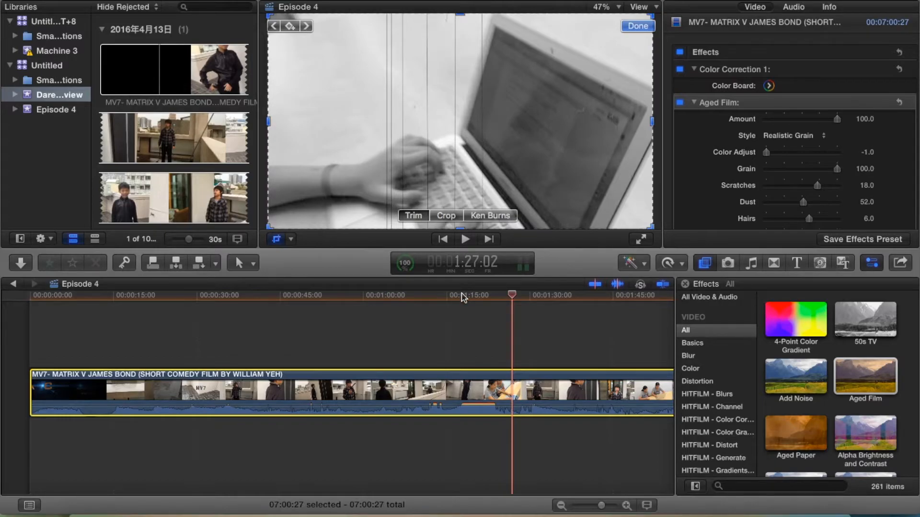
key("super+z")
key("super+z")
key("super+z")
key("super+z")
key("super+z")
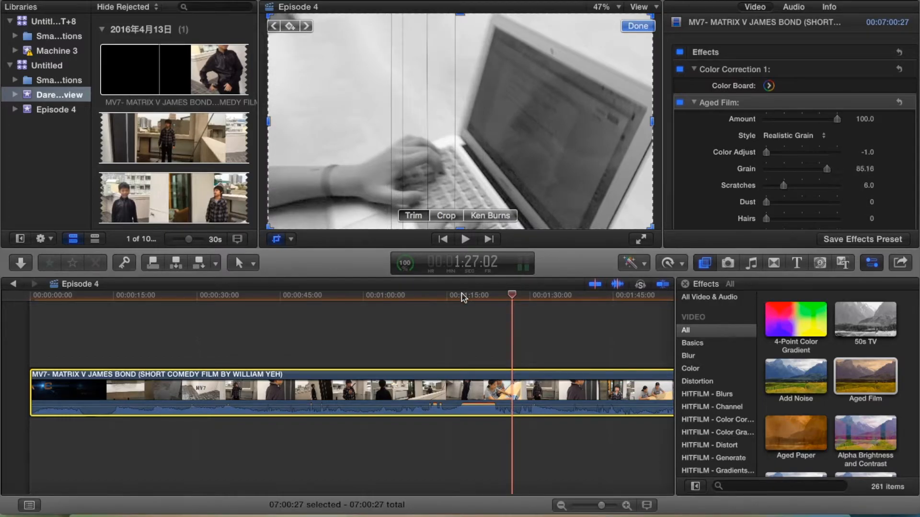
key("super+z")
key("super+z")
key("super+z")
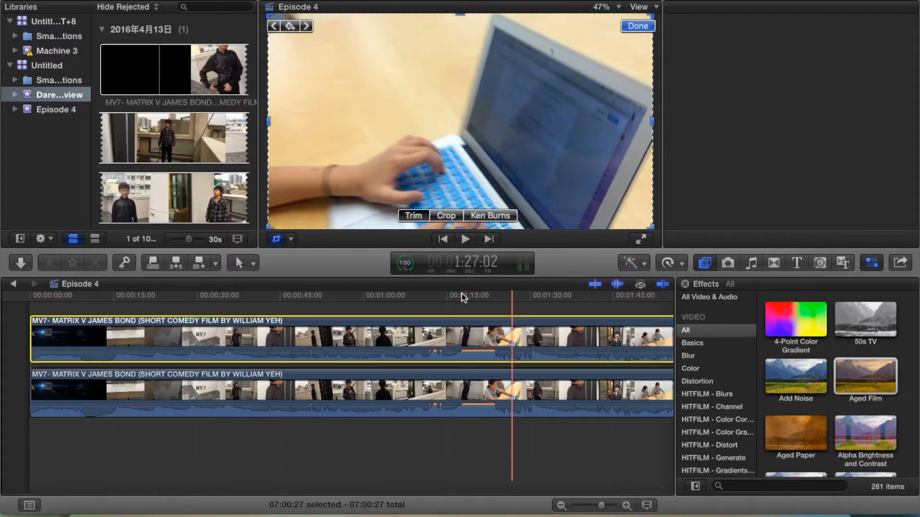
key("super+shift+z")
key("super+shift+z")
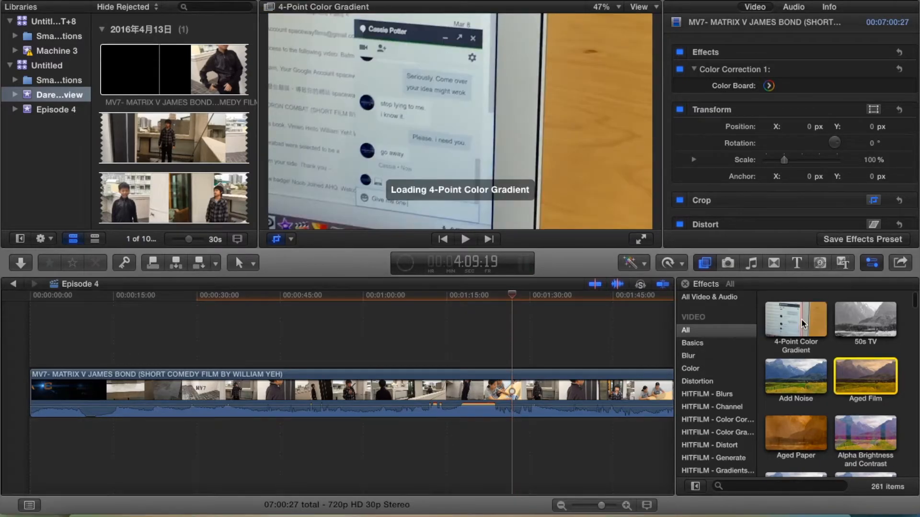
Browse the video effects and preview 4-Point Color Gradient, Aged Paper and 50s TV on the clip
scroll(801, 318, "down", 2)
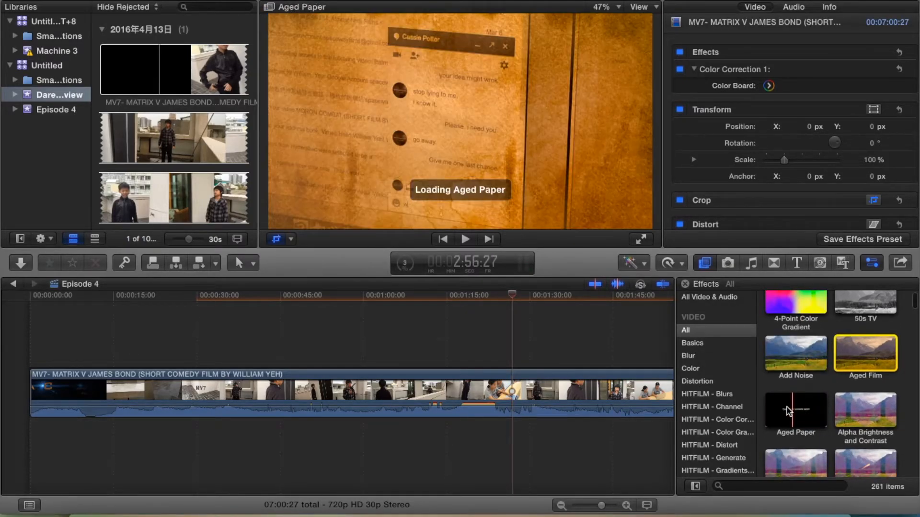
scroll(841, 388, "up", 4)
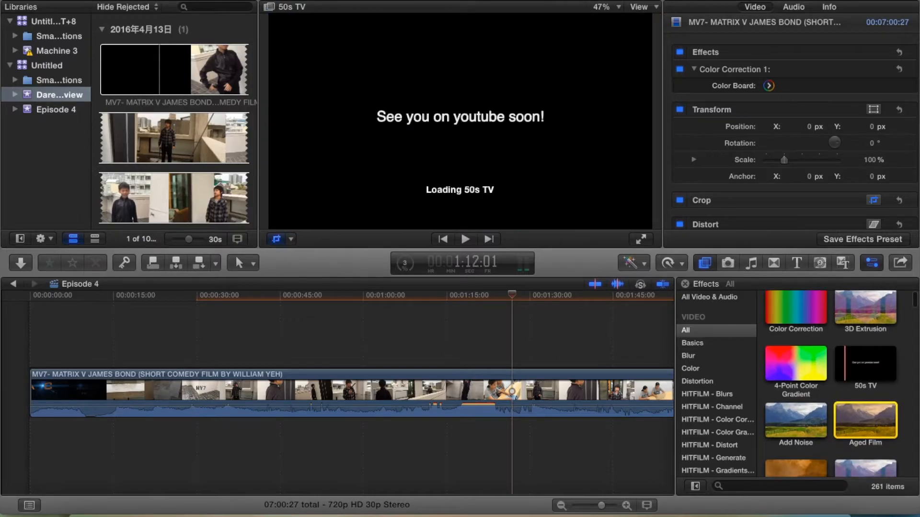
scroll(781, 428, "down", 5)
scroll(780, 425, "up", 5)
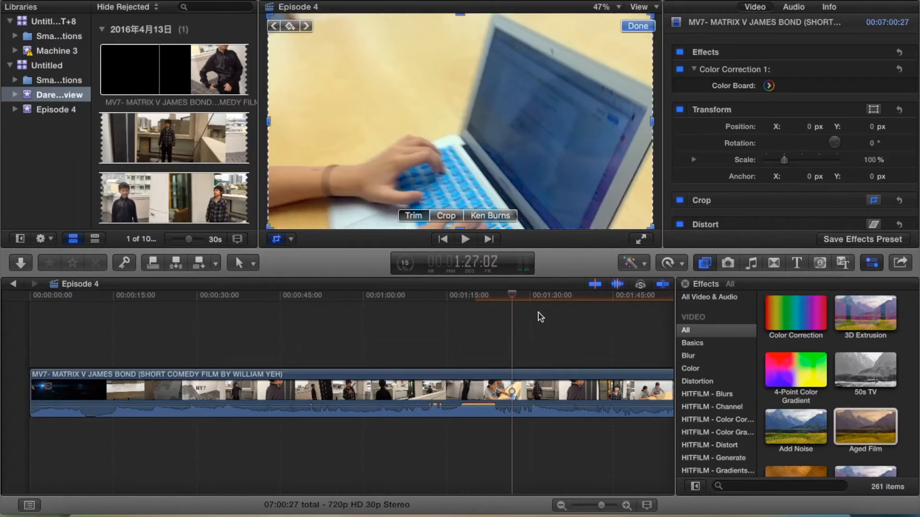
Review the graded film at 1:29:23, 1:30:14 and 2:19:29, and check the background rendering tasks
left_click(538, 312)
left_click(528, 296)
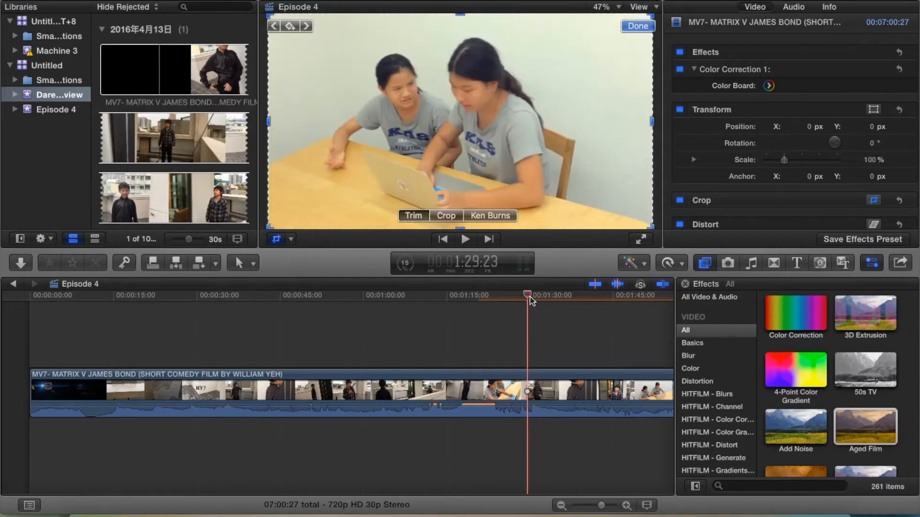
left_click(532, 297)
scroll(638, 307, "right", 3)
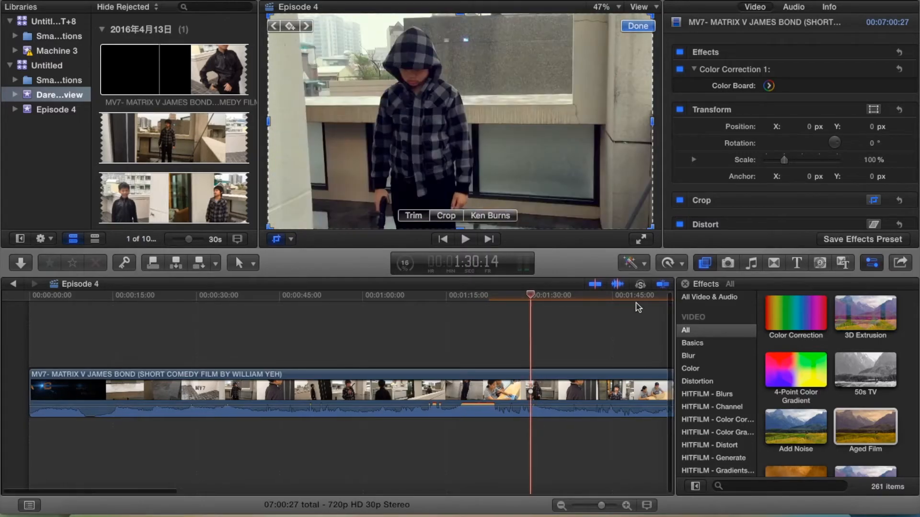
scroll(622, 311, "right", 10)
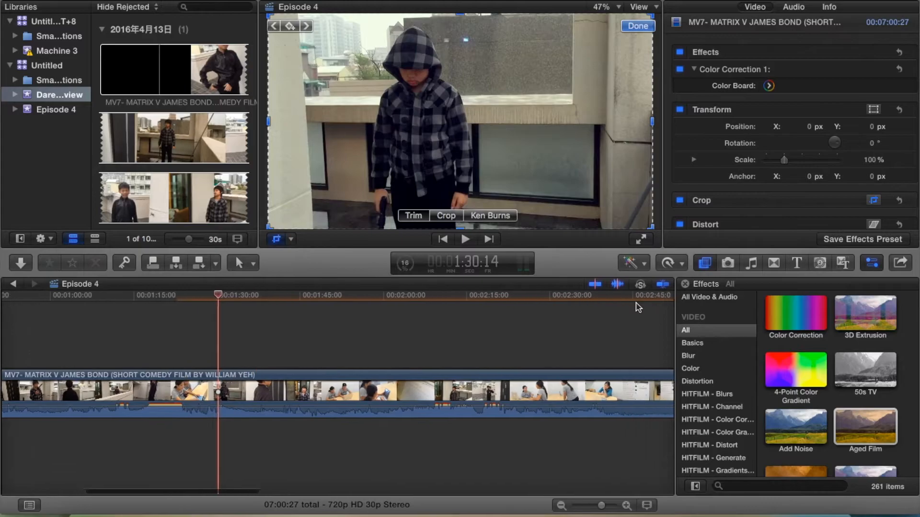
left_click(491, 339)
left_click(480, 340)
scroll(479, 340, "left", 10)
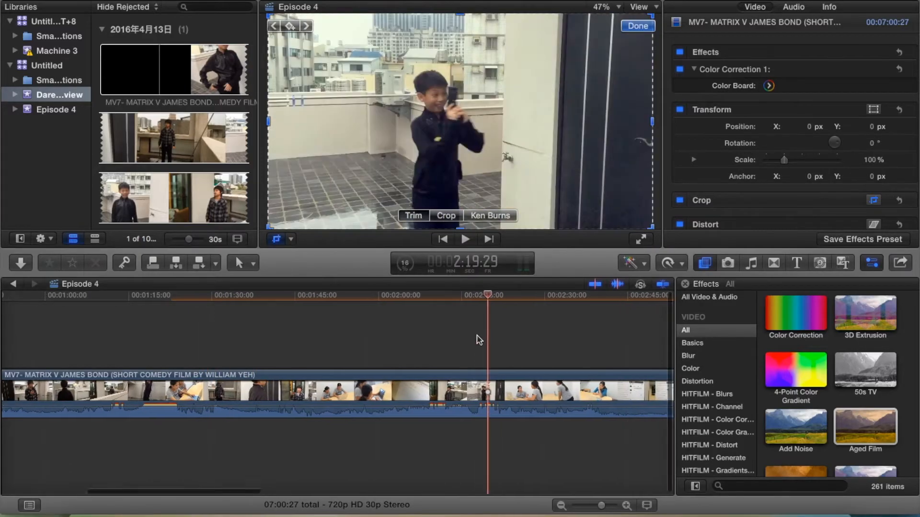
left_click(409, 269)
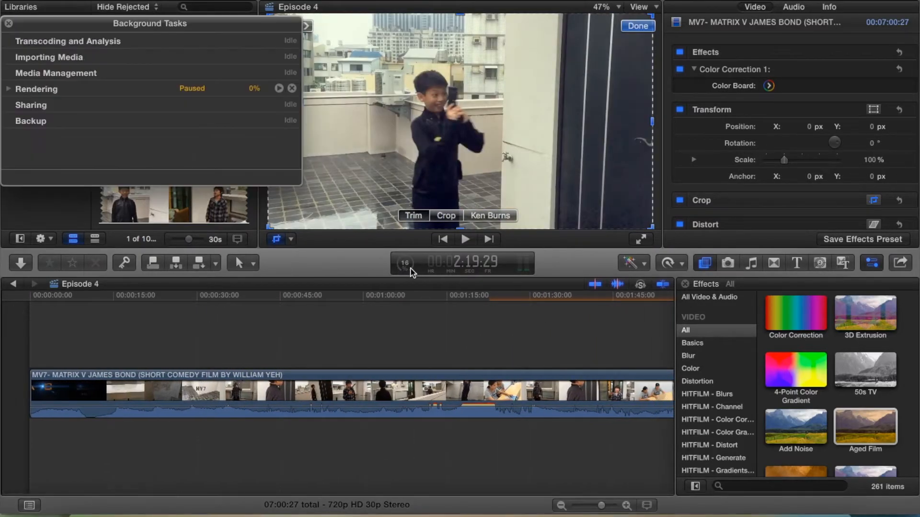
left_click(410, 269)
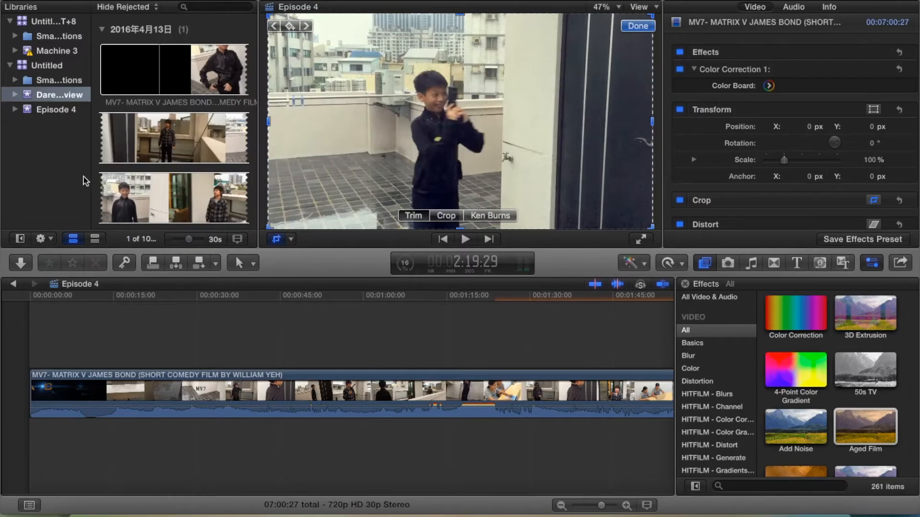
Show the available timeline editing tools and inspect the film at 24:05 and 1:04:06
left_click(252, 262)
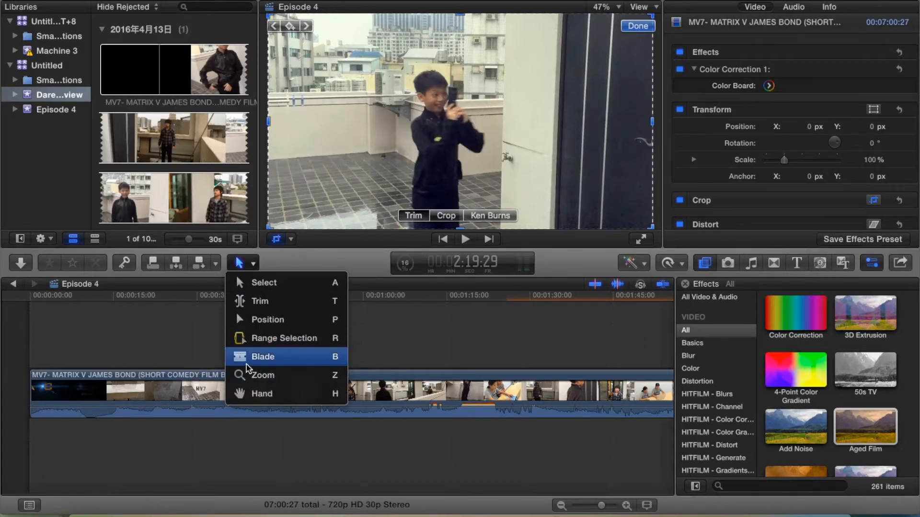
left_click(165, 371)
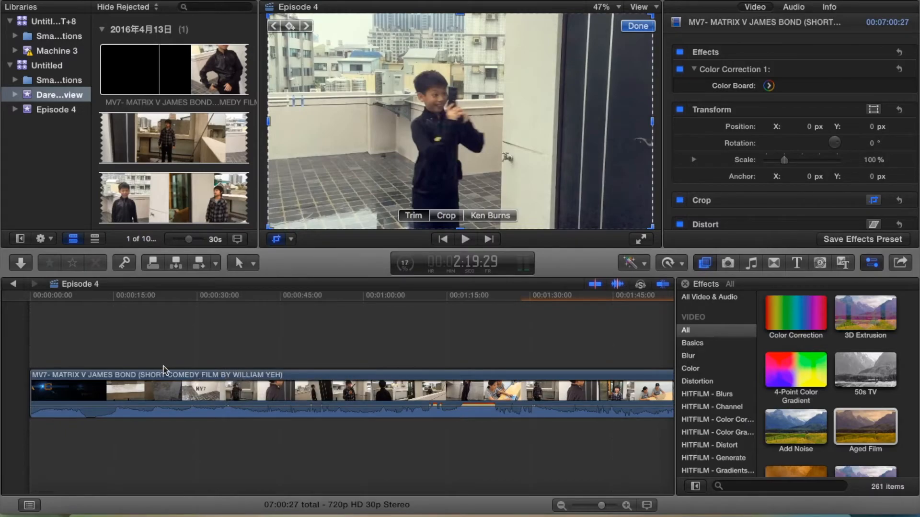
key("s")
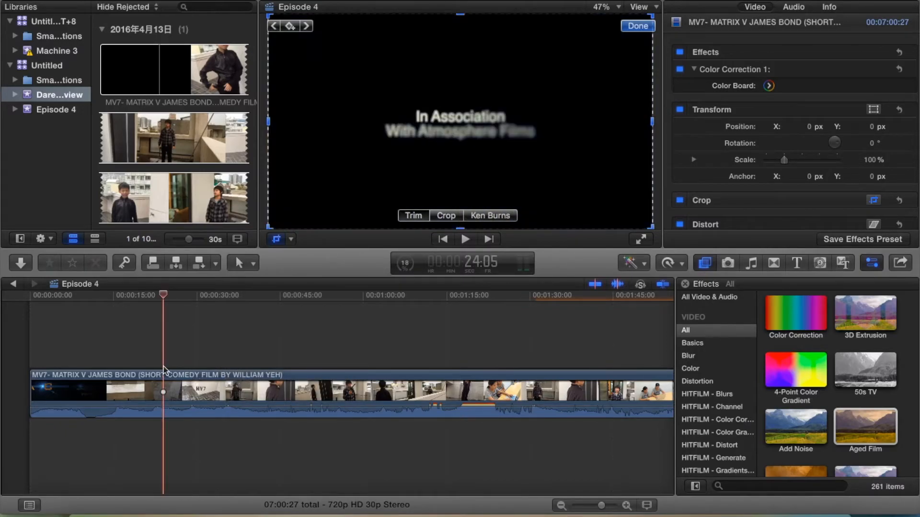
left_click(386, 331)
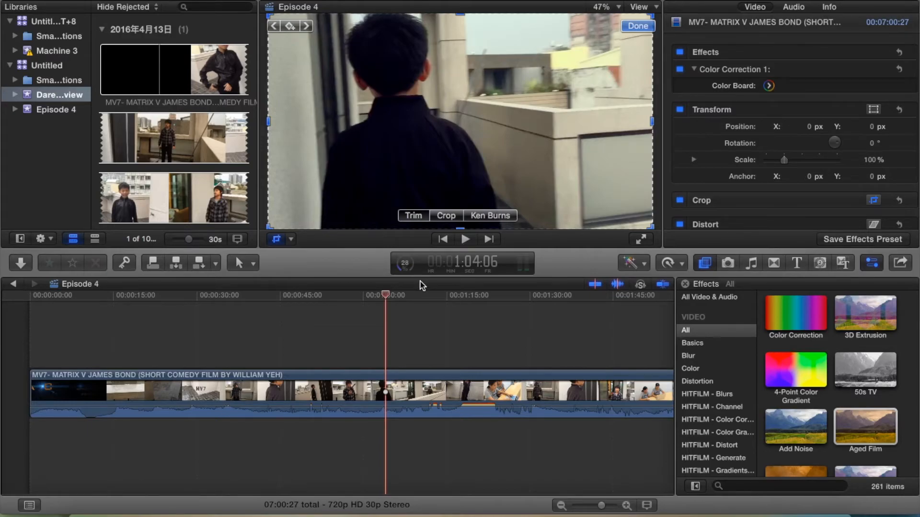
Browse the title presets and preview options such as Blur, Centered, Continuous and Fade
left_click(799, 264)
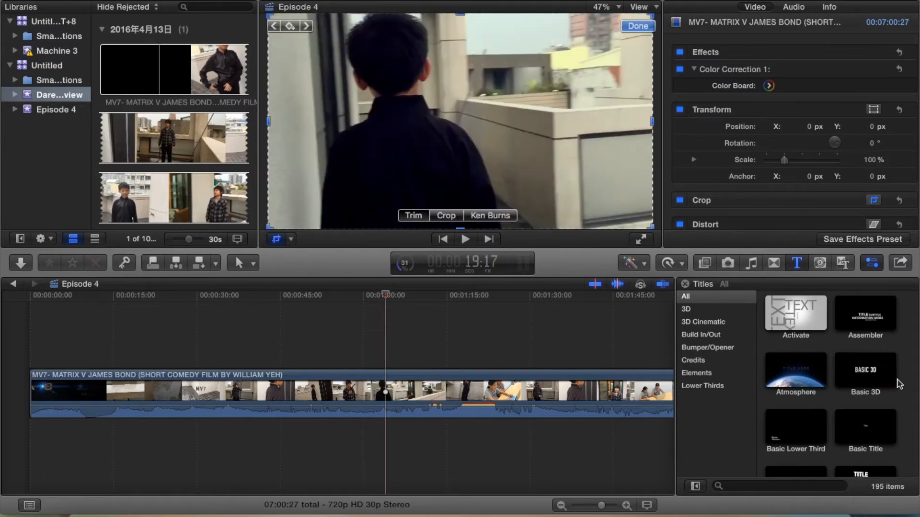
scroll(819, 431, "down", 3)
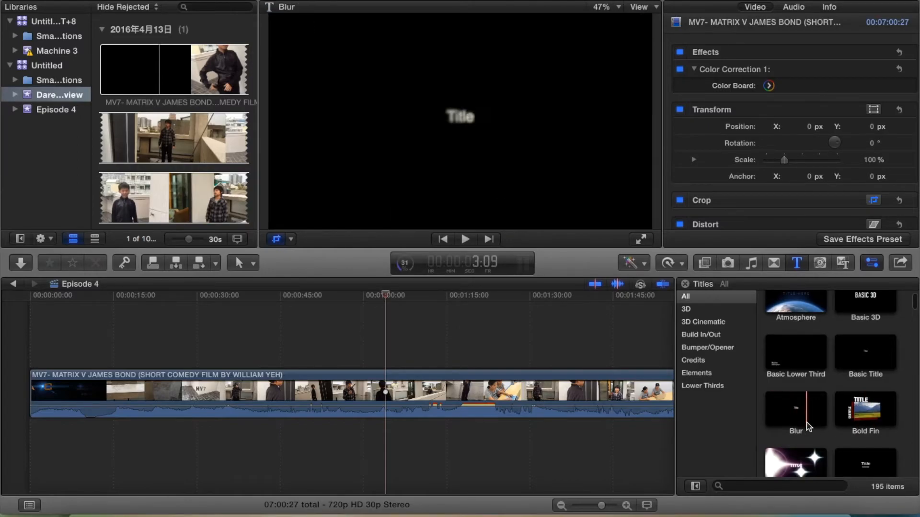
scroll(793, 421, "down", 3)
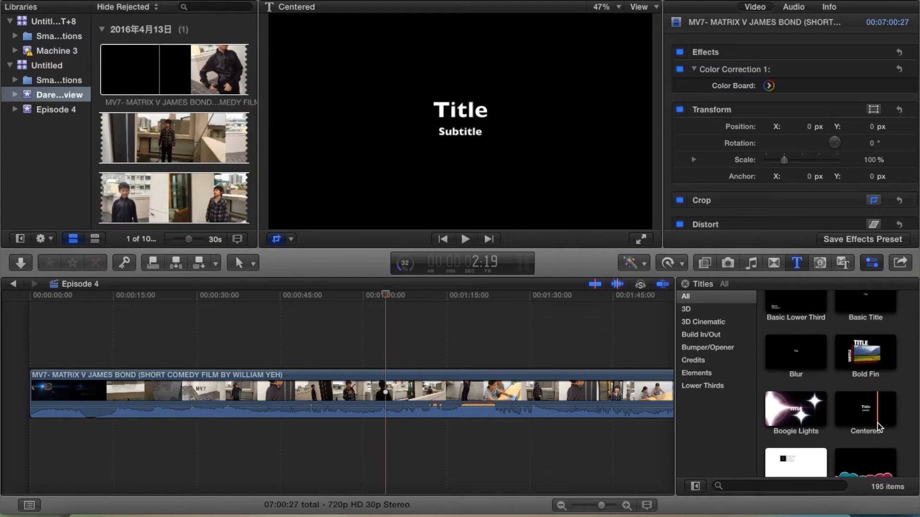
scroll(794, 356, "down", 9)
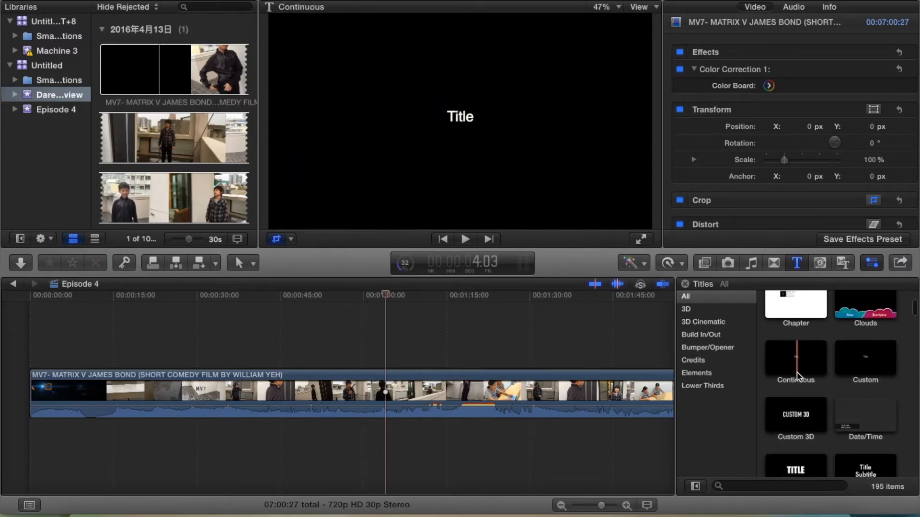
scroll(796, 369, "down", 2)
scroll(797, 376, "down", 3)
scroll(797, 376, "up", 3)
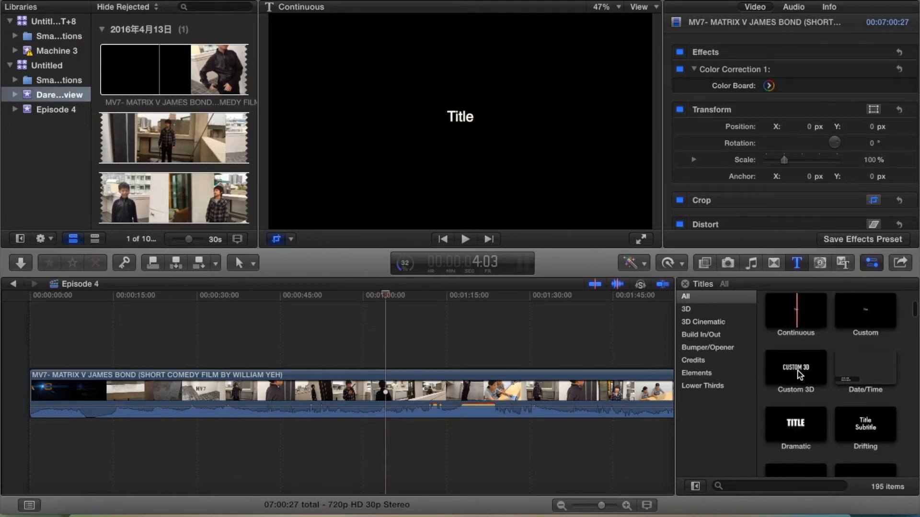
left_click(850, 319)
scroll(850, 316, "down", 6)
left_click(811, 405)
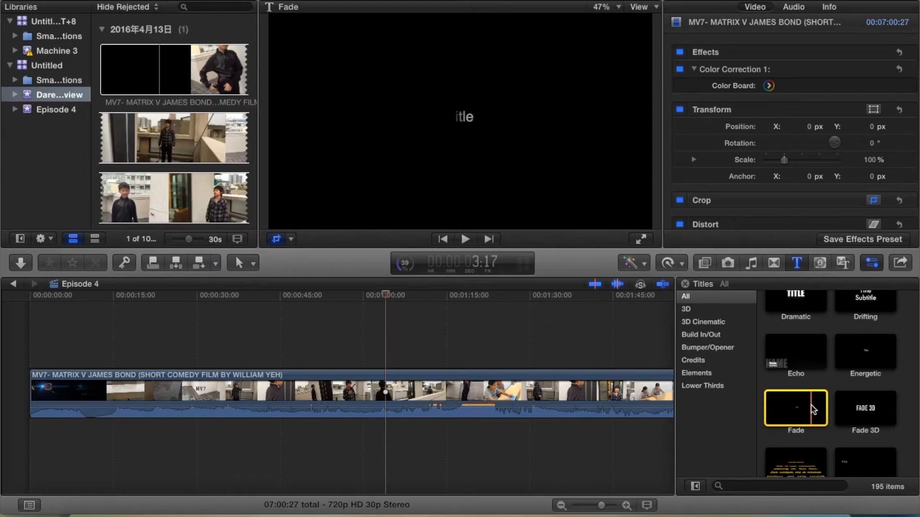
Add the Custom title, place it at the very start of the timeline before the film clip, and play it to 3:05
scroll(813, 409, "up", 5)
left_click_drag(869, 375, 640, 347)
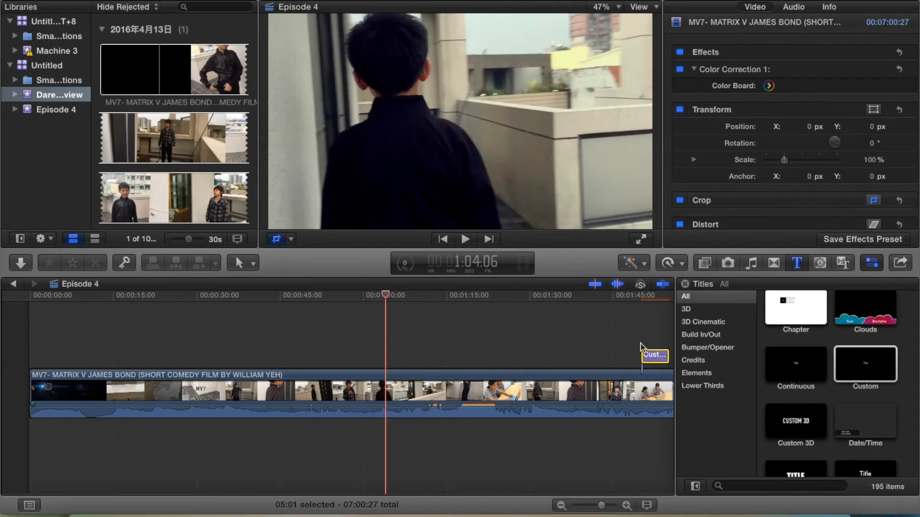
key("Delete")
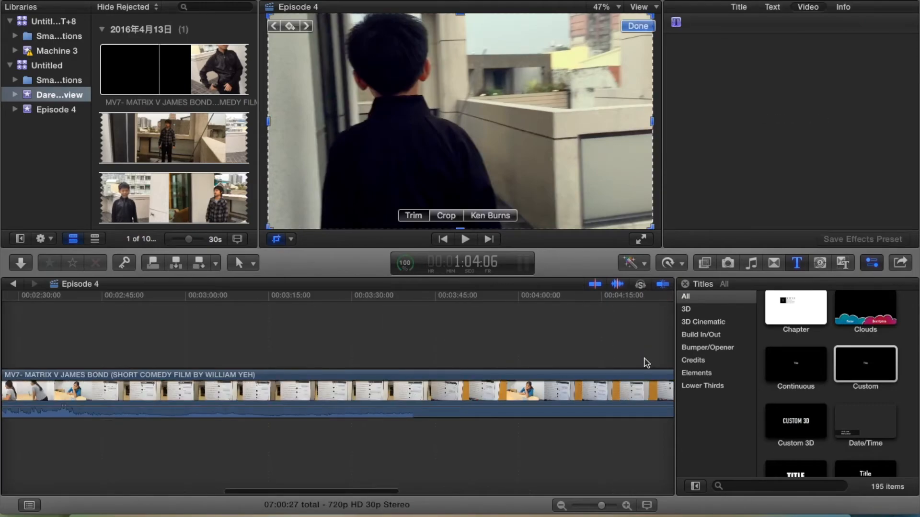
scroll(647, 363, "left", 10)
key("super+z")
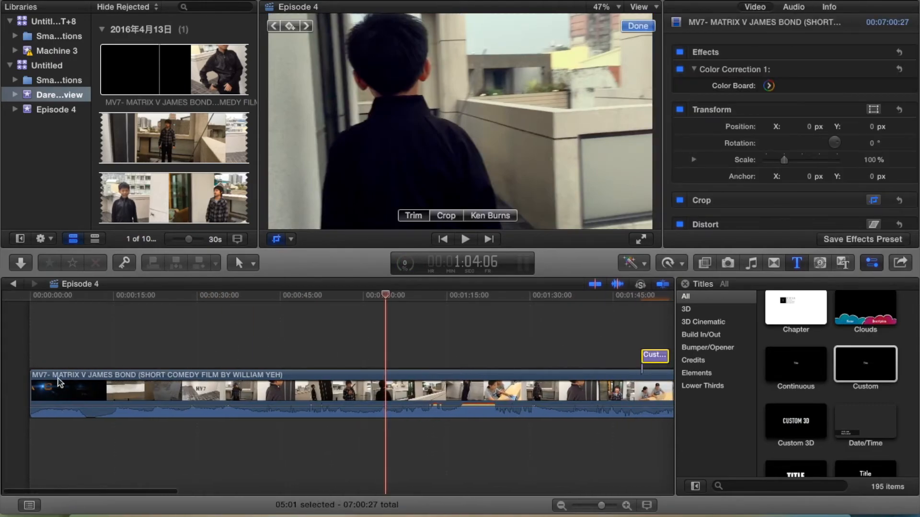
left_click_drag(12, 389, 18, 388)
left_click(37, 356)
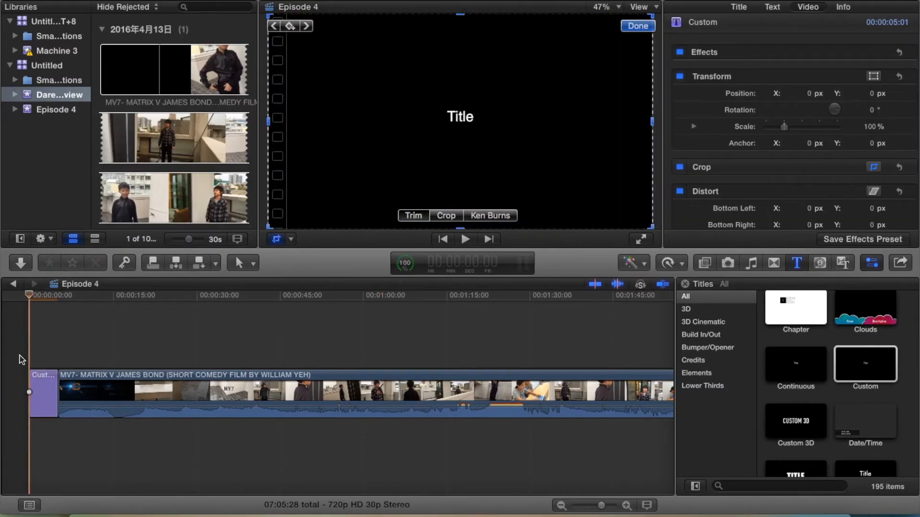
key("space")
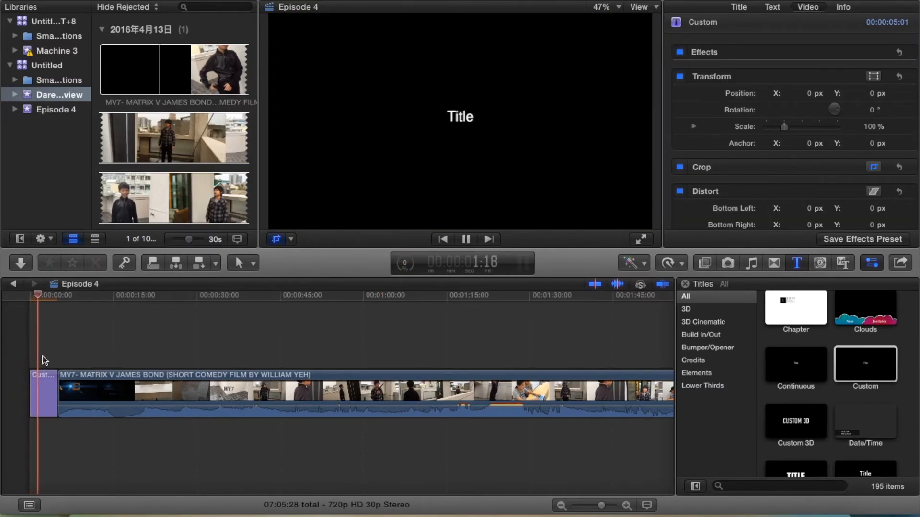
key("space")
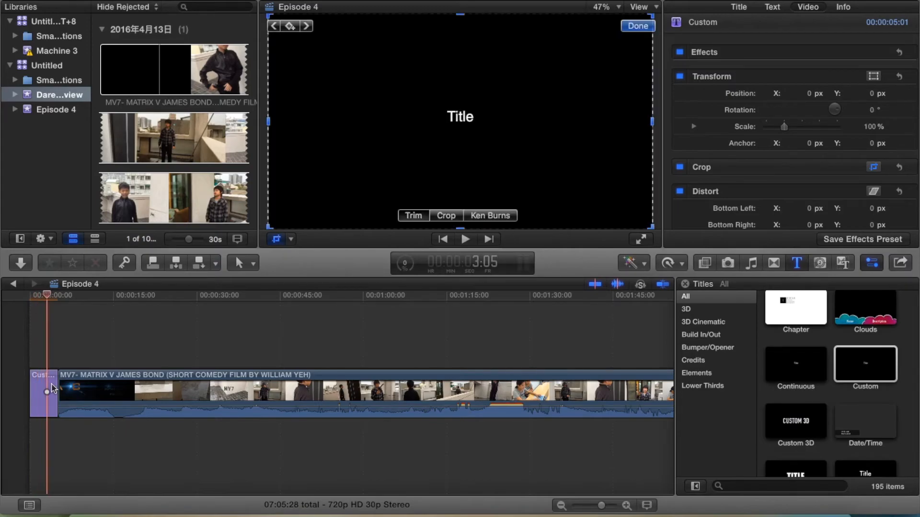
Add an opacity keyframe at 100% to the Custom title at 3:05
left_click(54, 389)
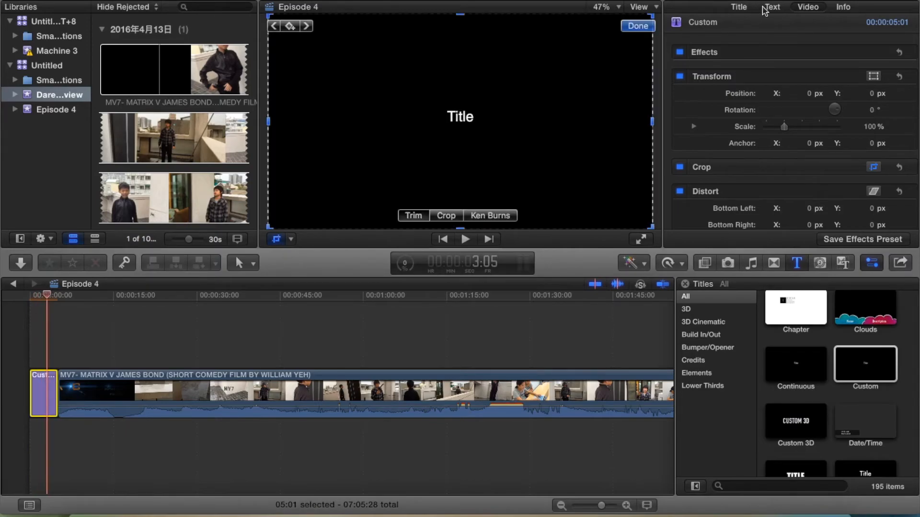
scroll(862, 183, "down", 6)
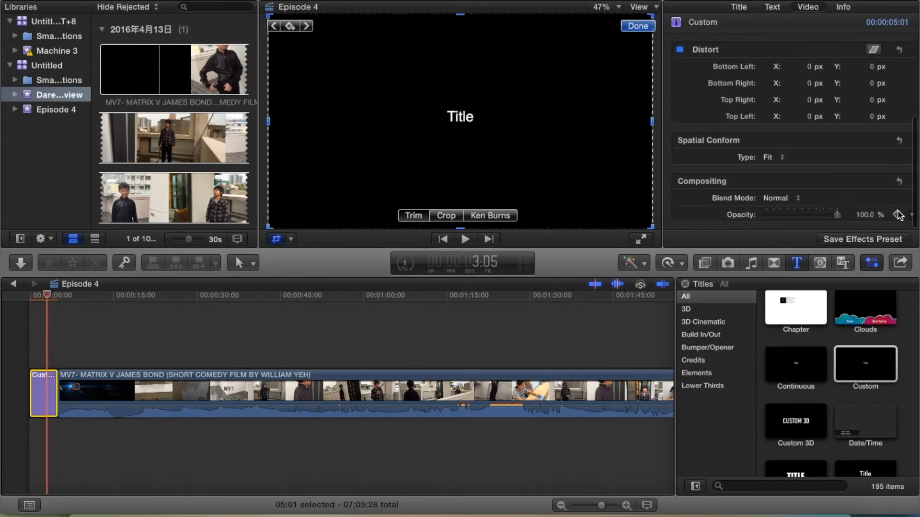
left_click(898, 215)
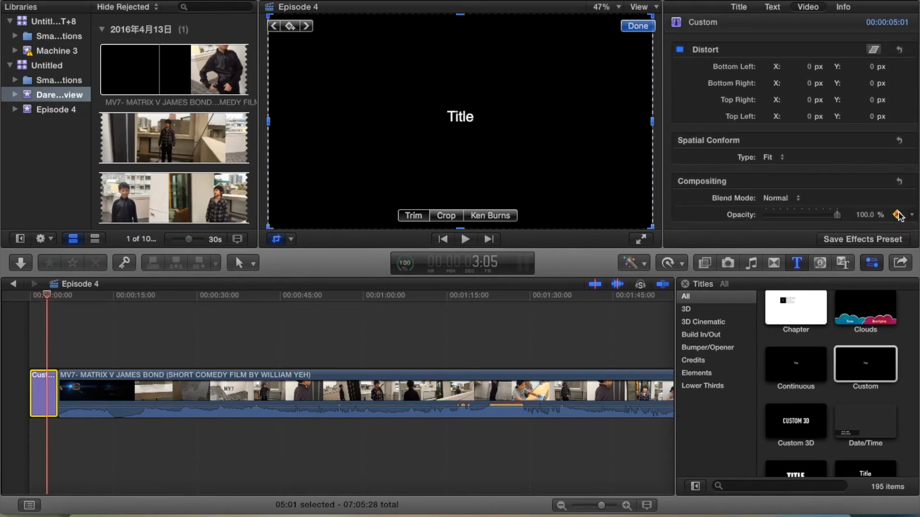
Add a second opacity keyframe at the Custom title's end, 5:01, and set its opacity to 0%
left_click(58, 354)
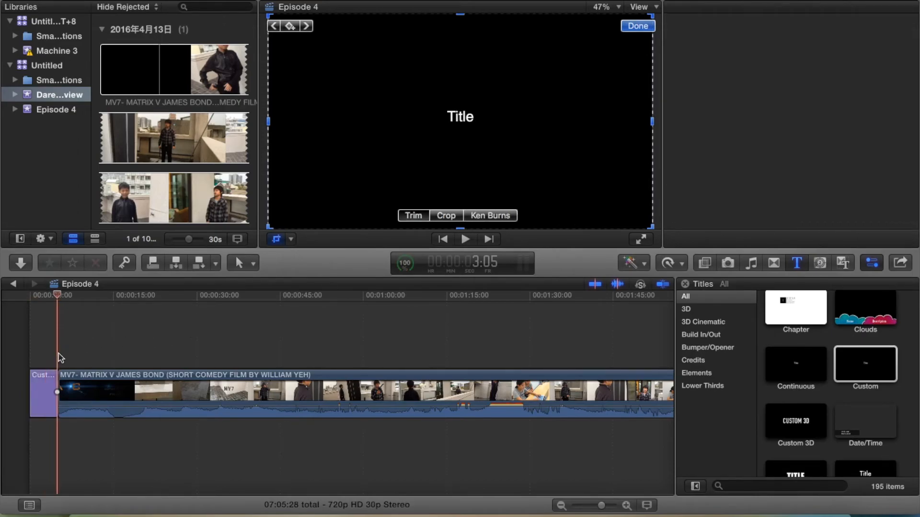
left_click(52, 378)
scroll(815, 191, "down", 5)
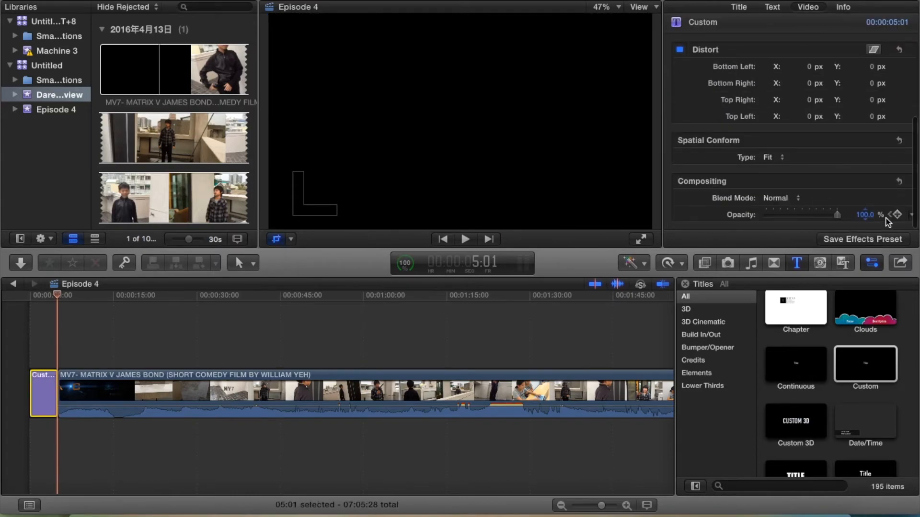
left_click(897, 215)
left_click_drag(837, 216, 14, 227)
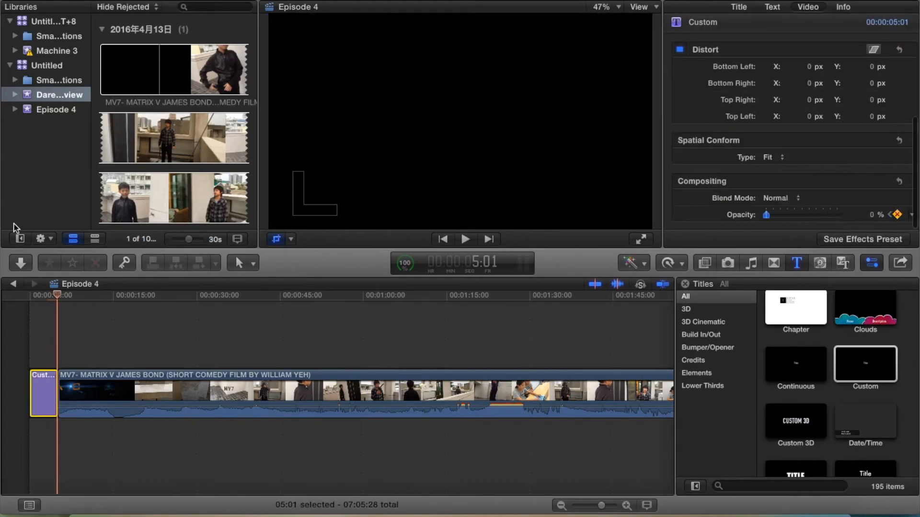
Play the timeline from the start to 5:12 to check the title's fade-out into the film clip
left_click(29, 362)
key("space")
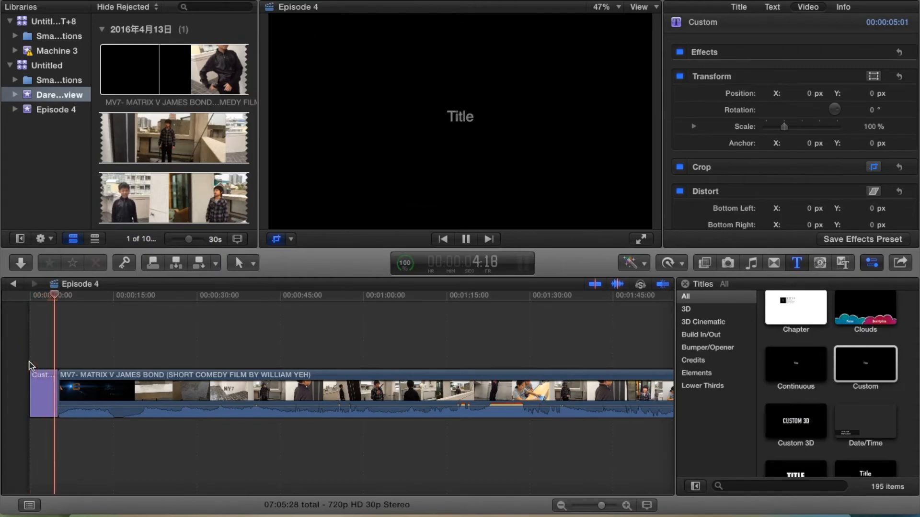
key("space")
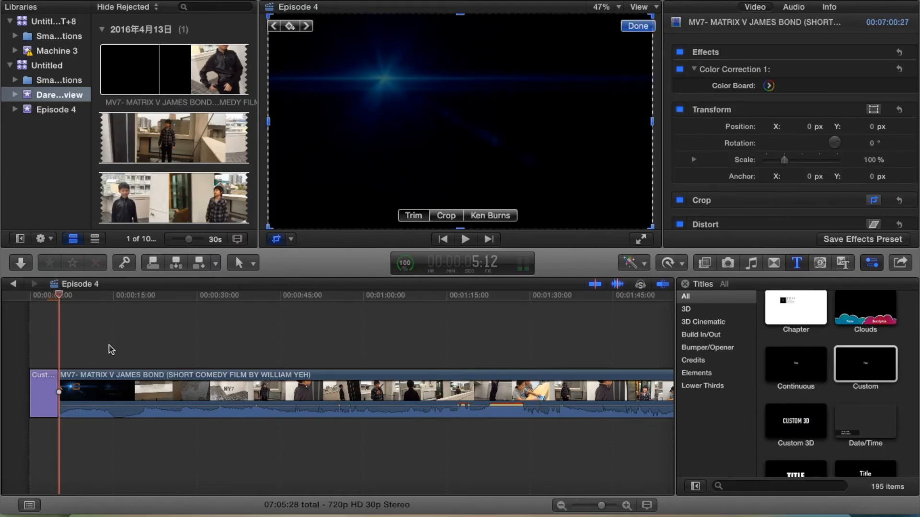